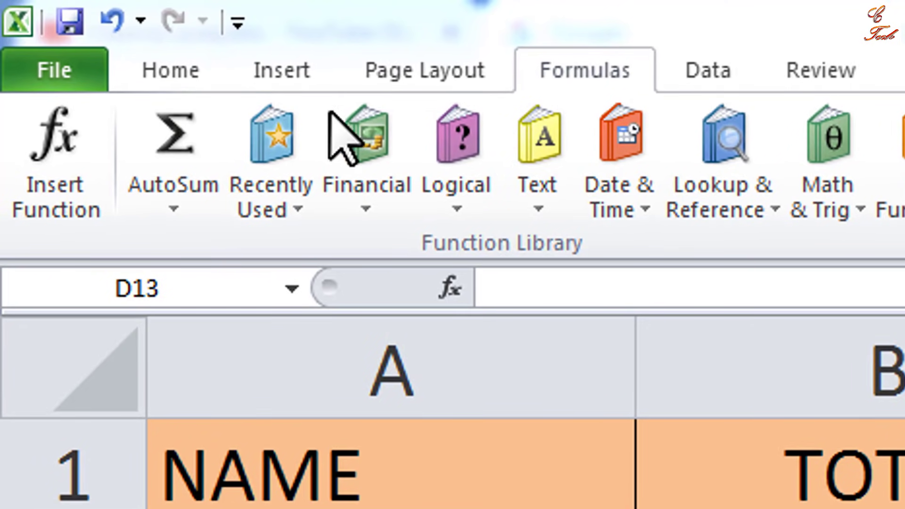
Show the AutoSum list of Sum, Average, Count Numbers, Max and Min on the Formulas tab.
left_click(174, 209)
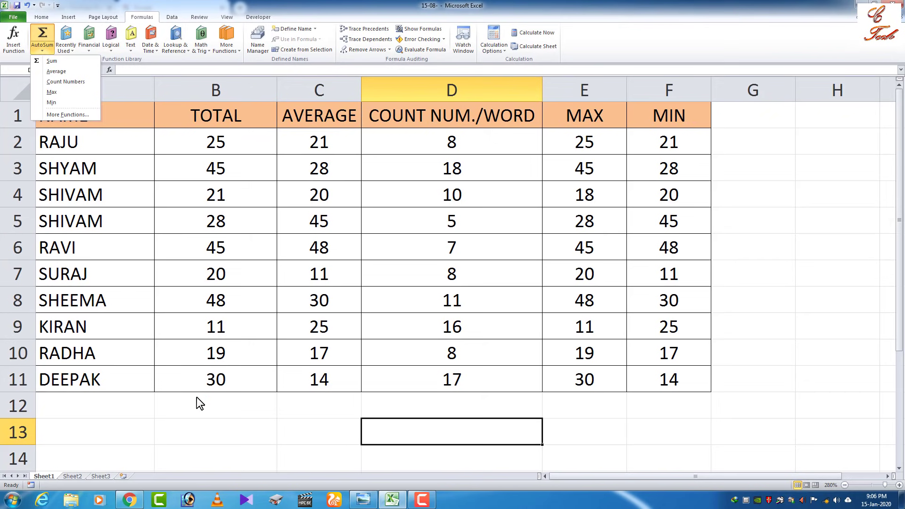
Dismiss the AutoSum list and highlight the score range B2:F11 and the student names.
left_click(197, 400)
left_click_drag(194, 142, 664, 383)
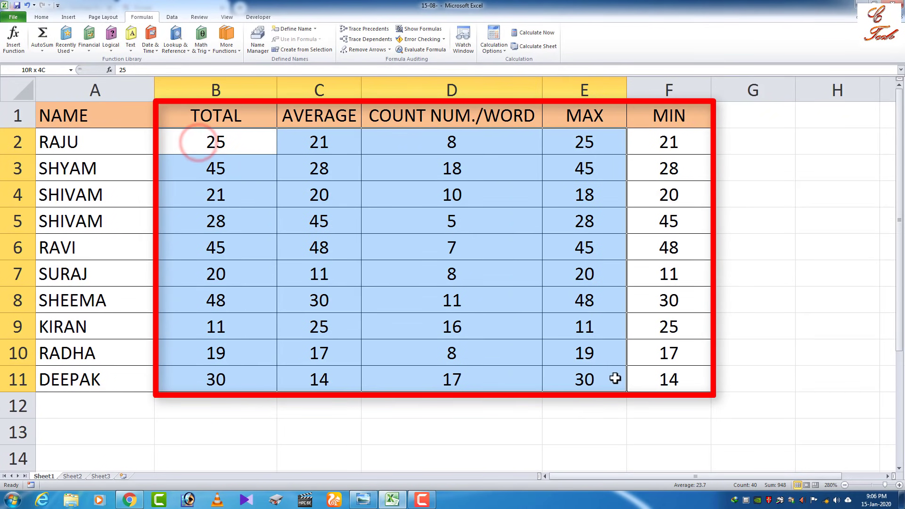
left_click(395, 406)
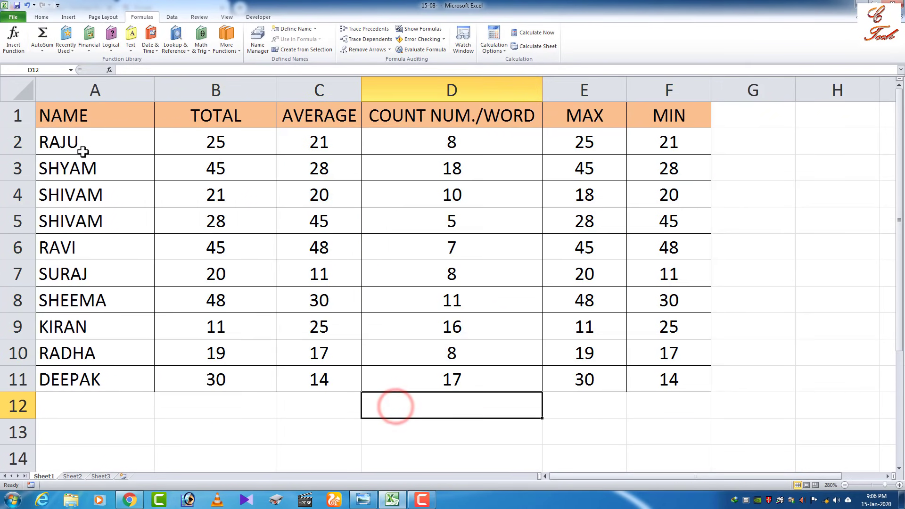
mouse_move(83, 148)
left_mouse_down()
mouse_move(100, 315)
mouse_move(95, 375)
left_mouse_up()
left_click(202, 404)
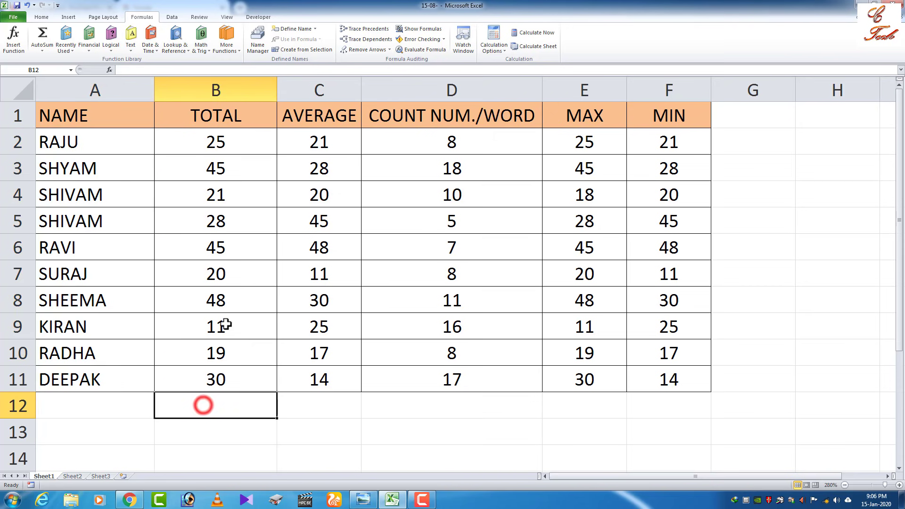
left_click(41, 52)
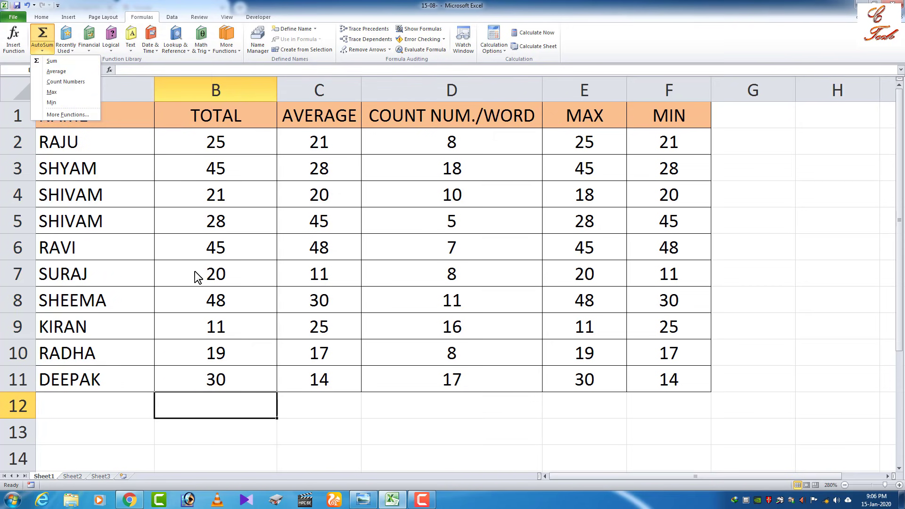
left_click(225, 409)
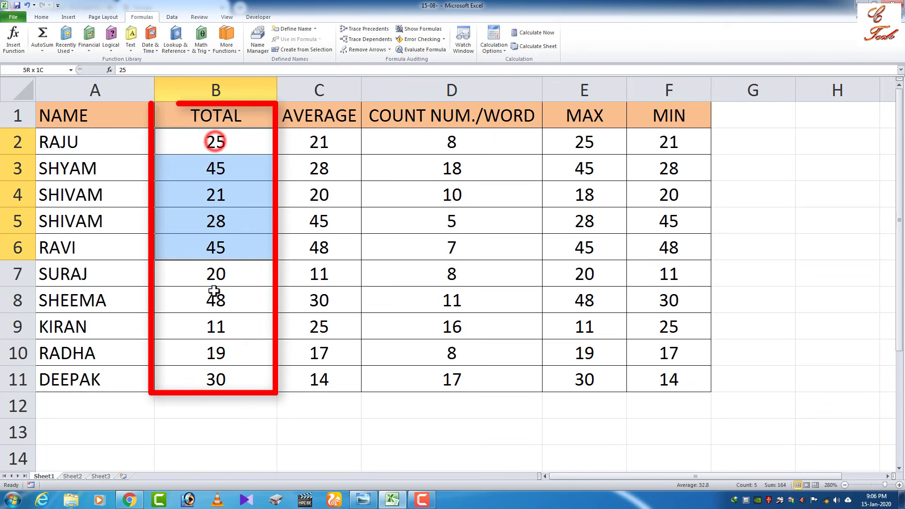
Highlight the TOTAL scores B2:B11 and select the empty cell B12 below them.
left_click_drag(214, 142, 216, 377)
left_click(216, 140)
left_click(215, 170)
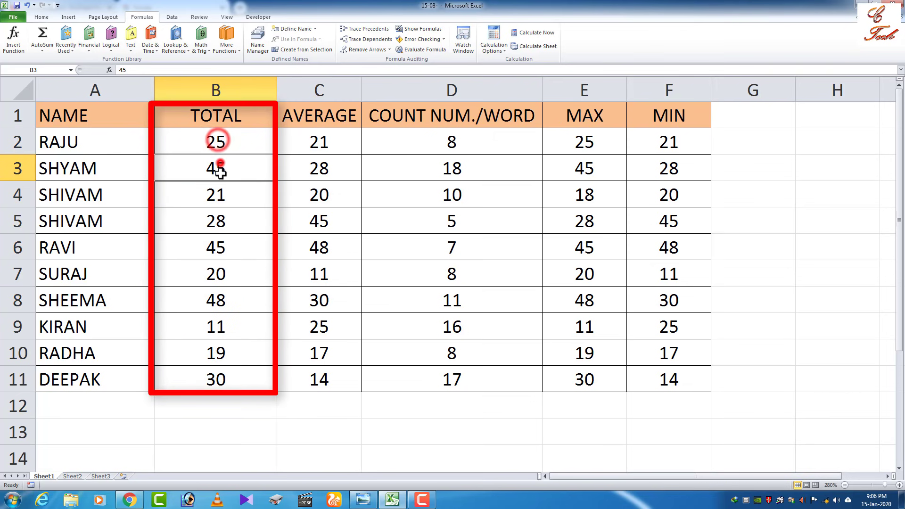
left_click(216, 195)
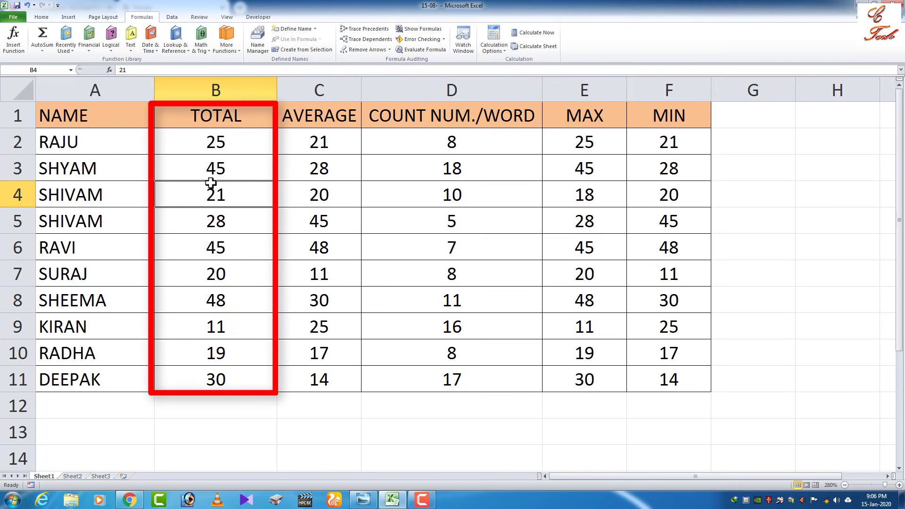
key("ctrl+Down")
key("Down")
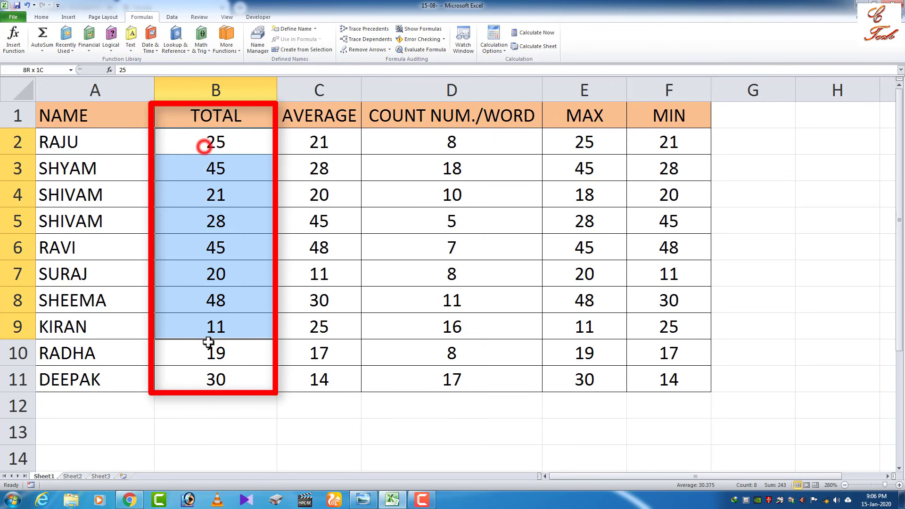
left_click_drag(204, 149, 212, 379)
left_click(205, 400)
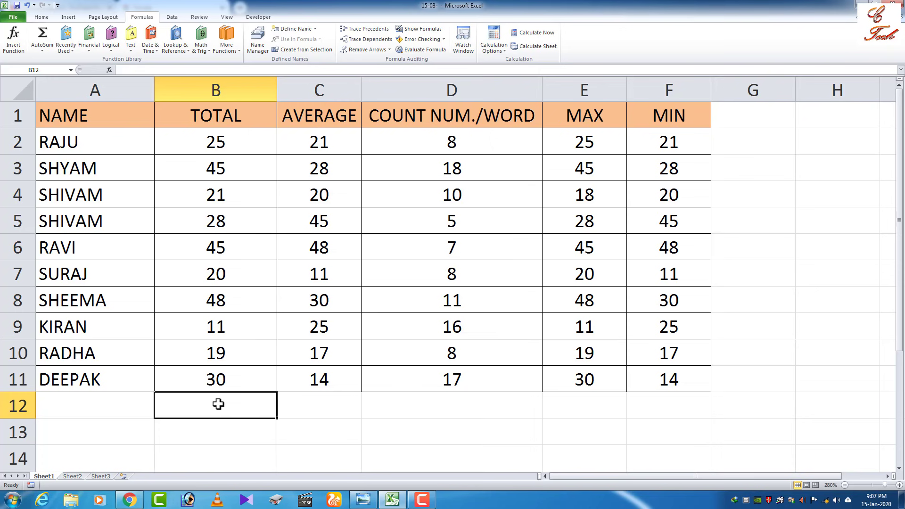
Start a formula in B12 adding B2, B3, B4, B5 and B6.
left_click(139, 72)
type("=")
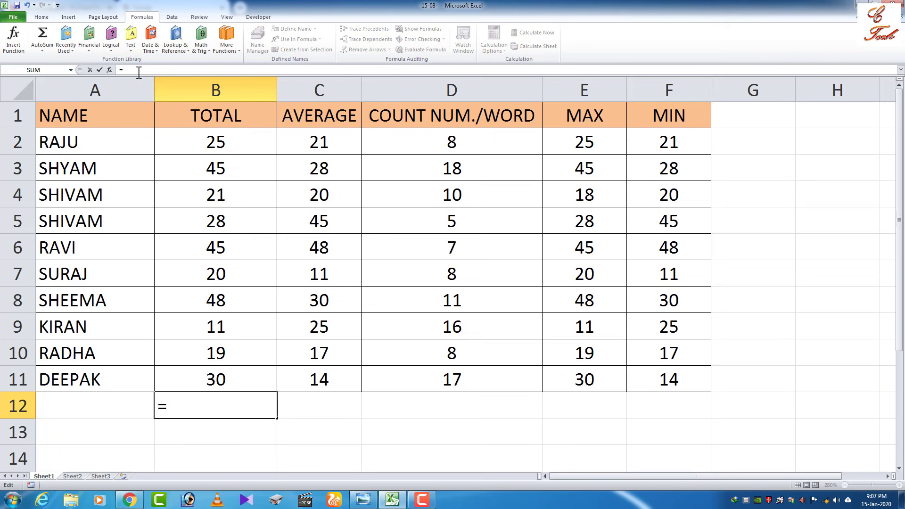
left_click(201, 143)
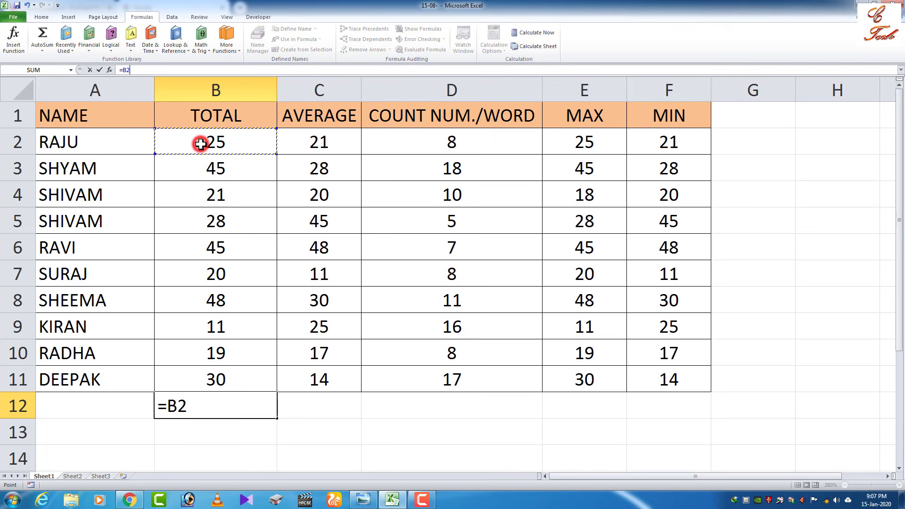
type("+")
left_click(210, 169)
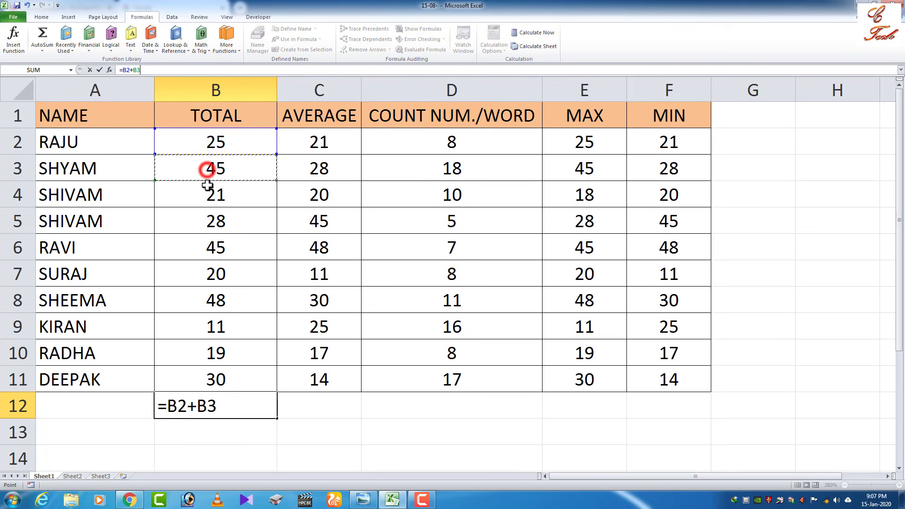
type("+")
left_click(207, 195)
type("+")
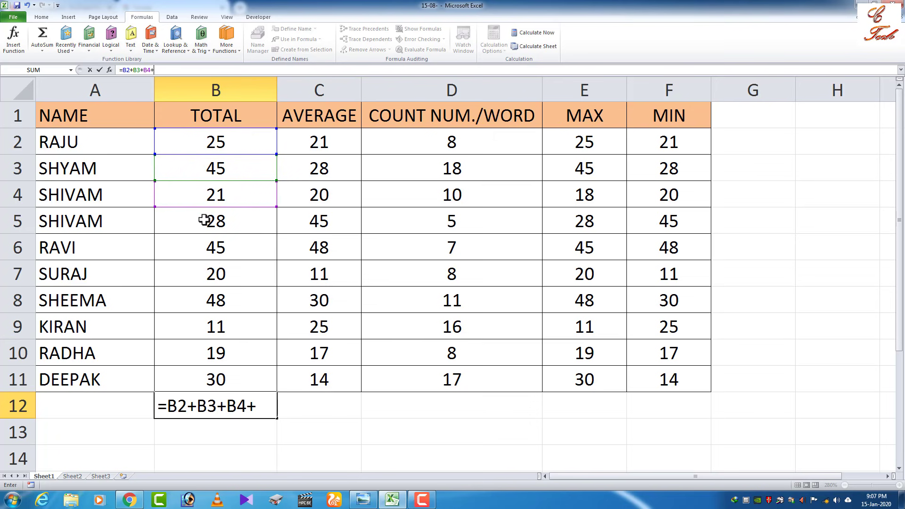
left_click(203, 221)
type("+")
left_click(203, 247)
type("+")
Extend the formula with B7 through B11 and enter it, giving 292.
left_click(208, 273)
type("+")
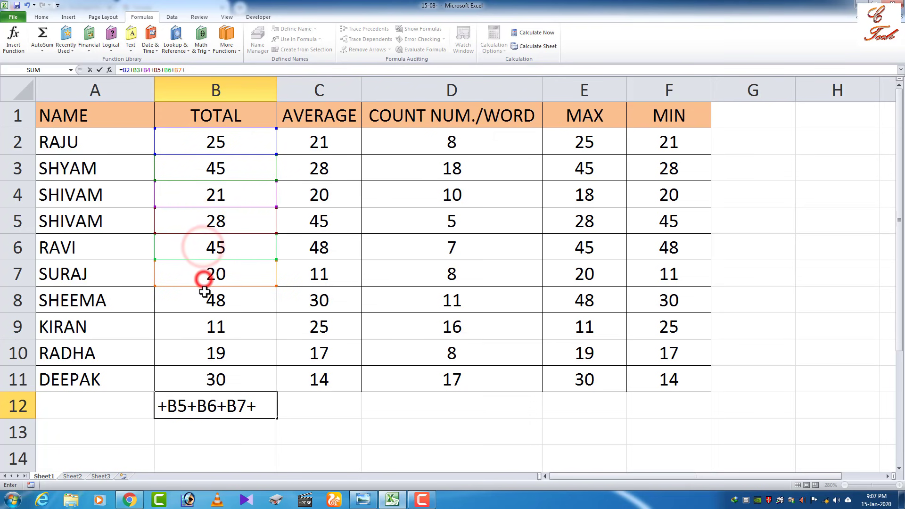
left_click(209, 300)
type("+")
left_click(210, 327)
type("+")
left_click(213, 351)
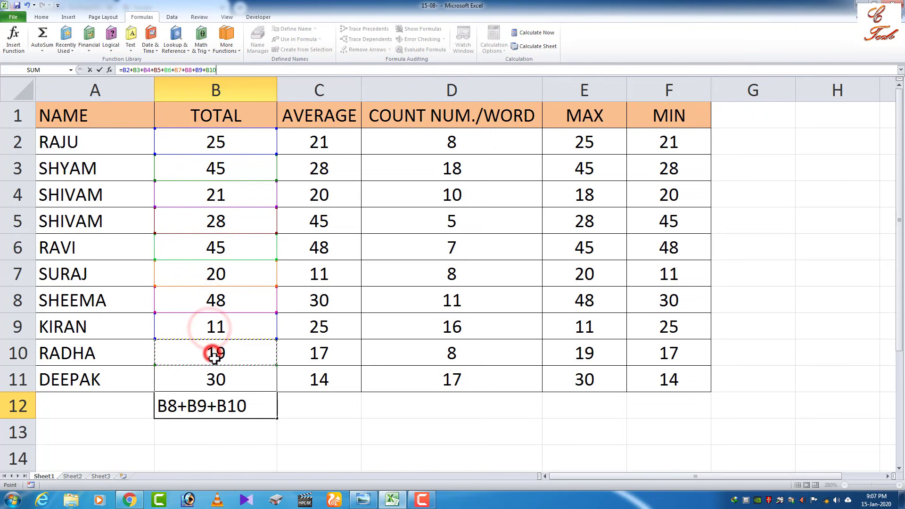
type("+")
left_click(214, 374)
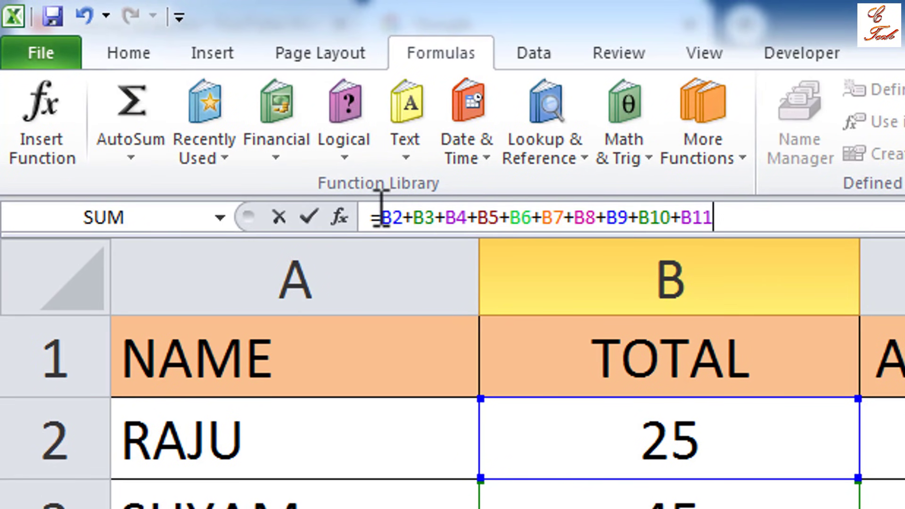
left_click(726, 214)
key("Return")
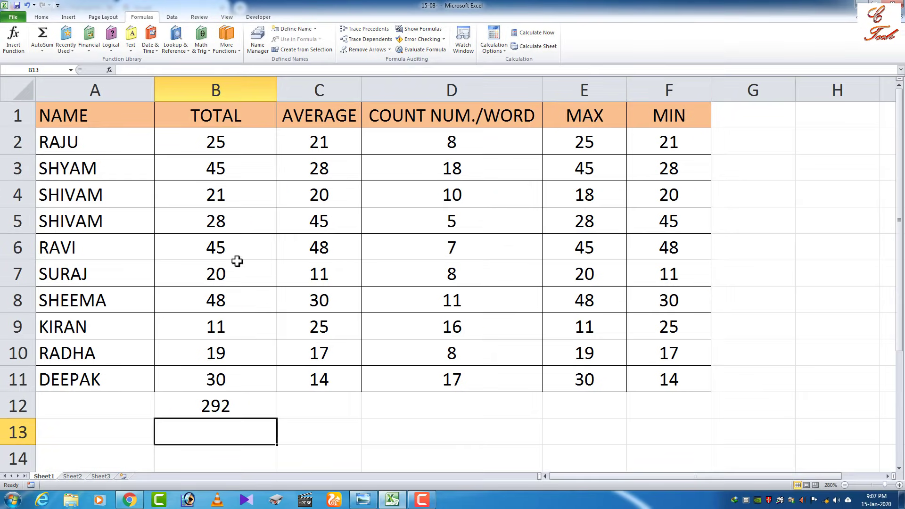
Clear B12 and use AutoSum Sum on B2:B11, giving =SUM(B2:B11) totalling 292.
left_click(214, 406)
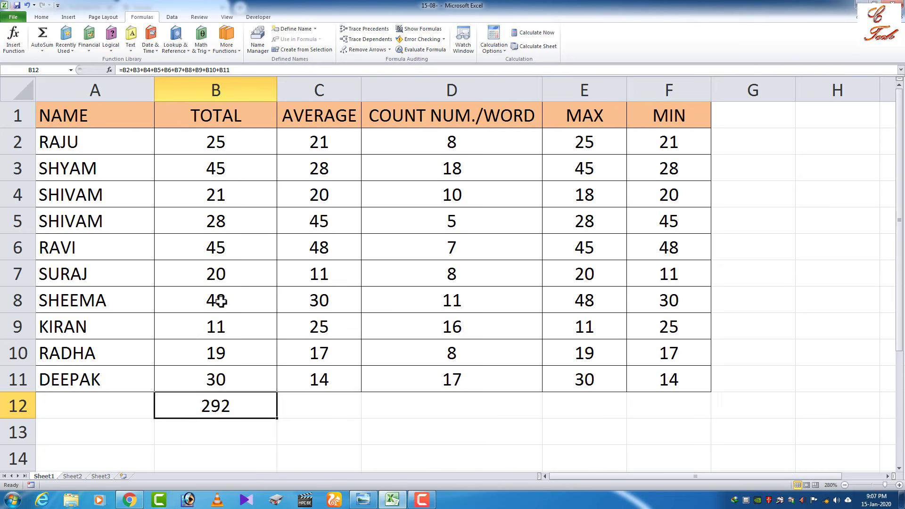
key("Delete")
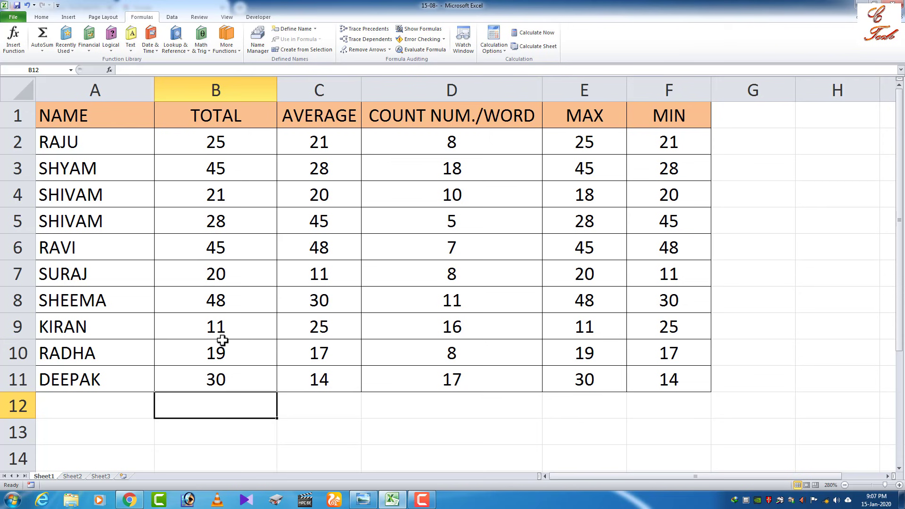
left_click(213, 144)
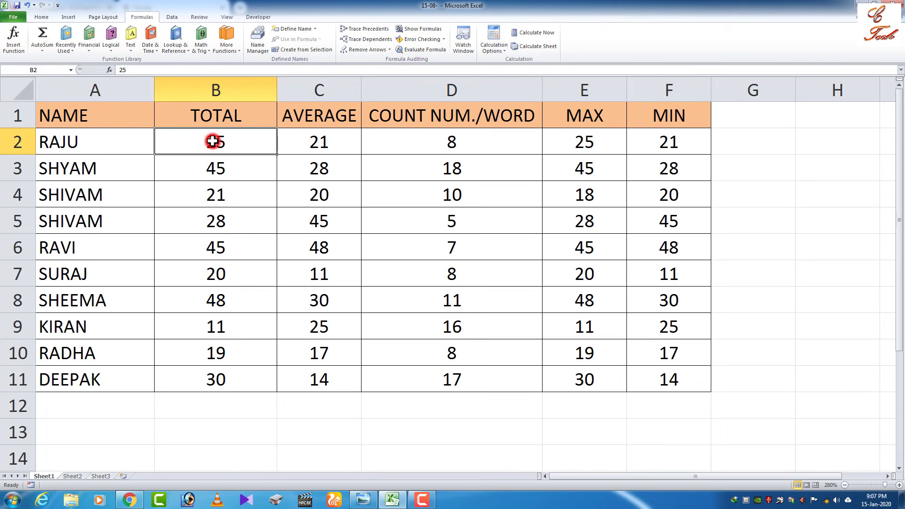
left_click_drag(213, 147, 204, 380)
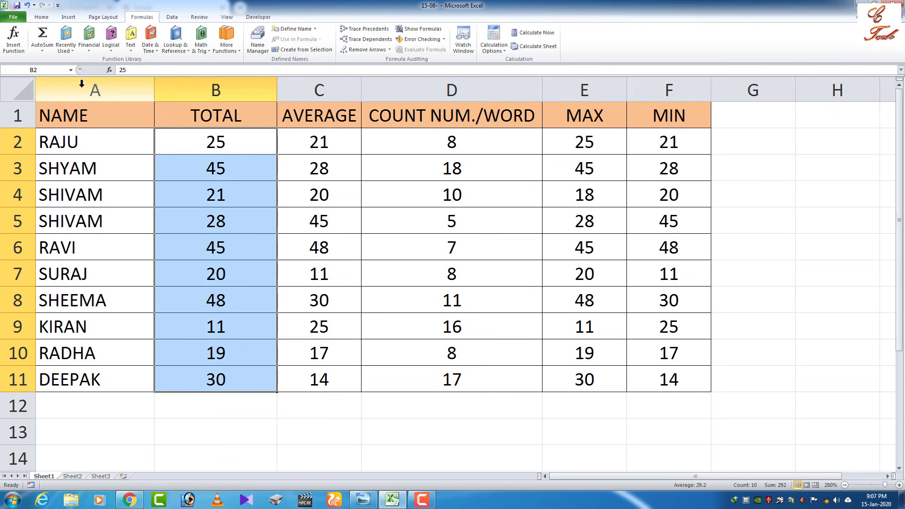
left_click(41, 51)
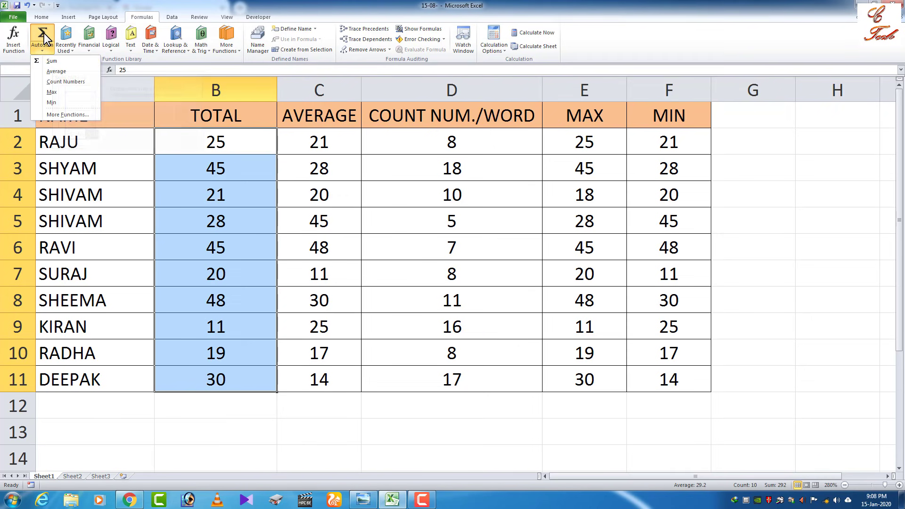
left_click(51, 61)
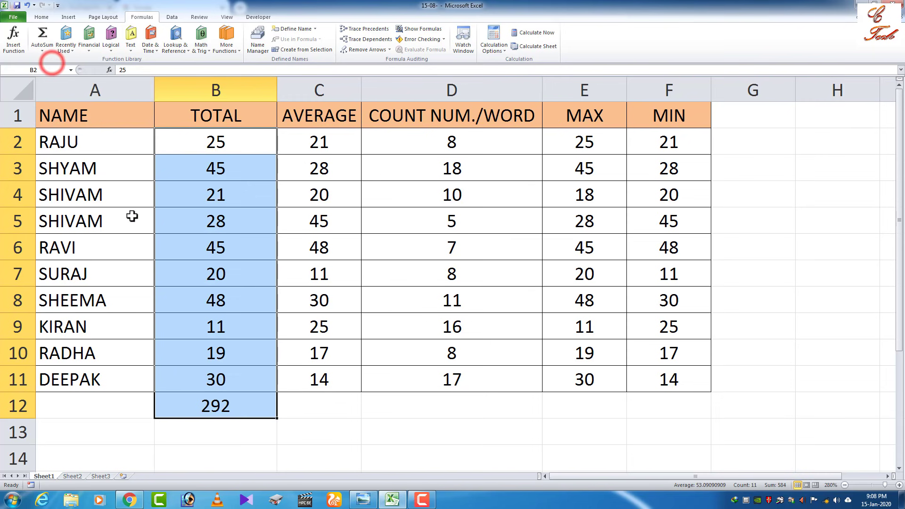
left_click(185, 403)
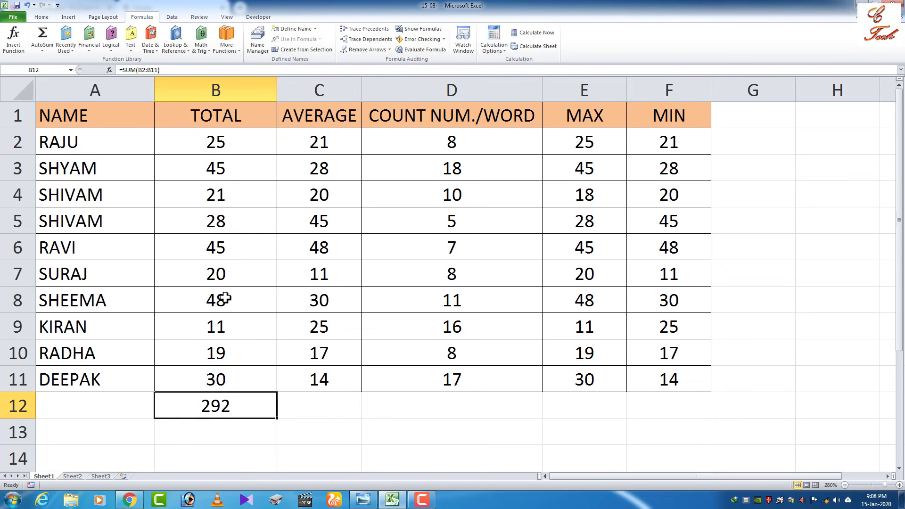
Insert a blank row at row 4, then undo it so the 292 total returns to B12.
right_click(18, 193)
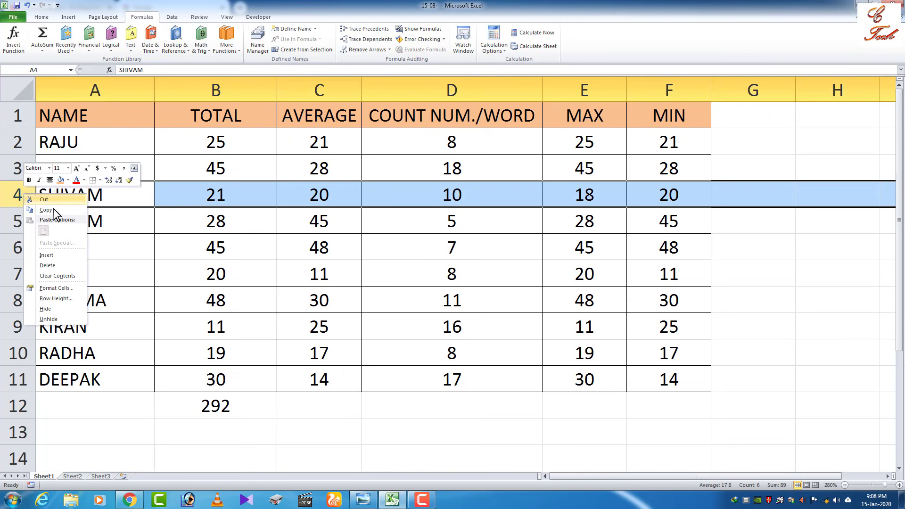
left_click(46, 255)
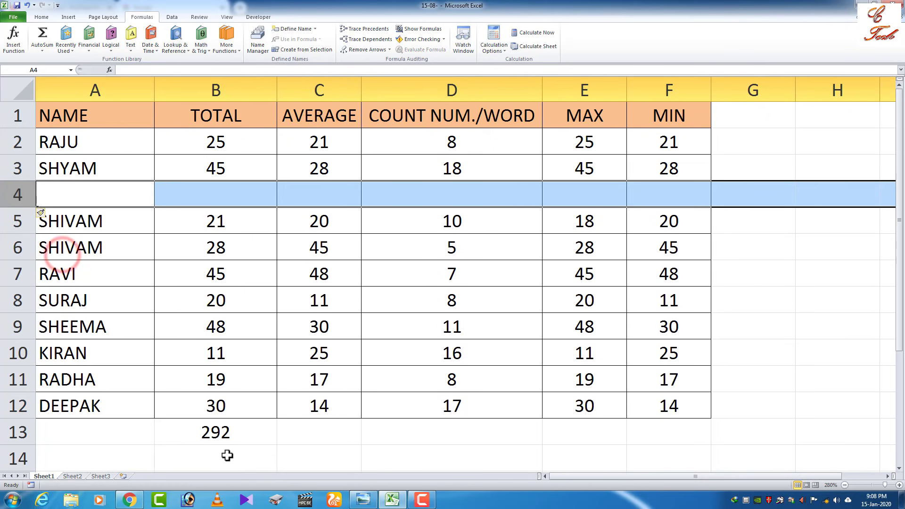
left_click(224, 432)
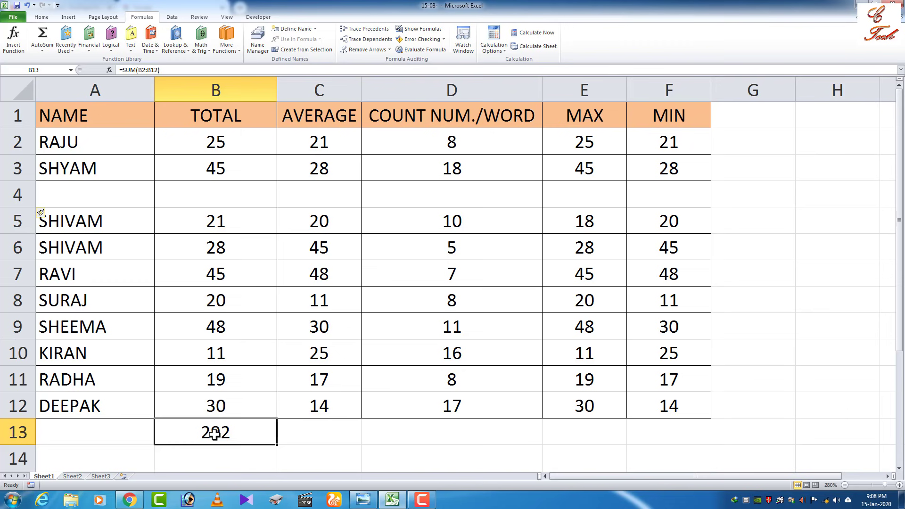
key("ctrl+z")
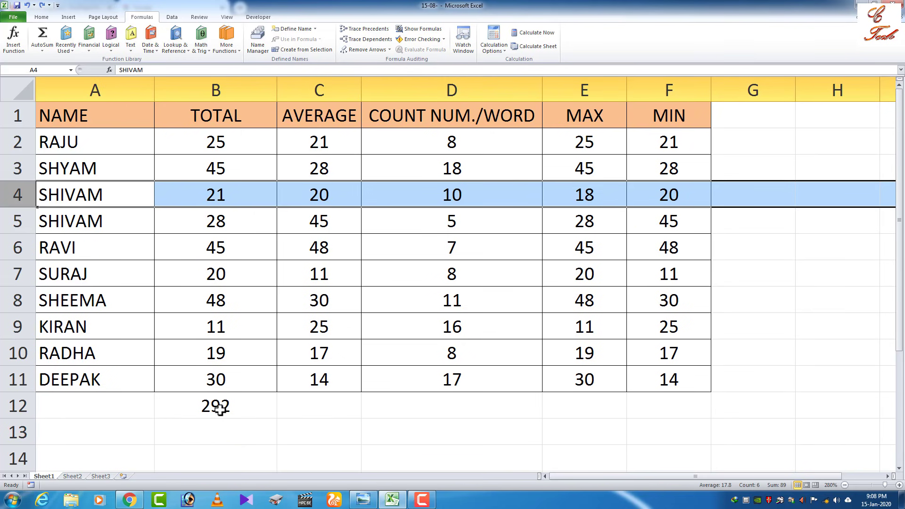
left_click(220, 408)
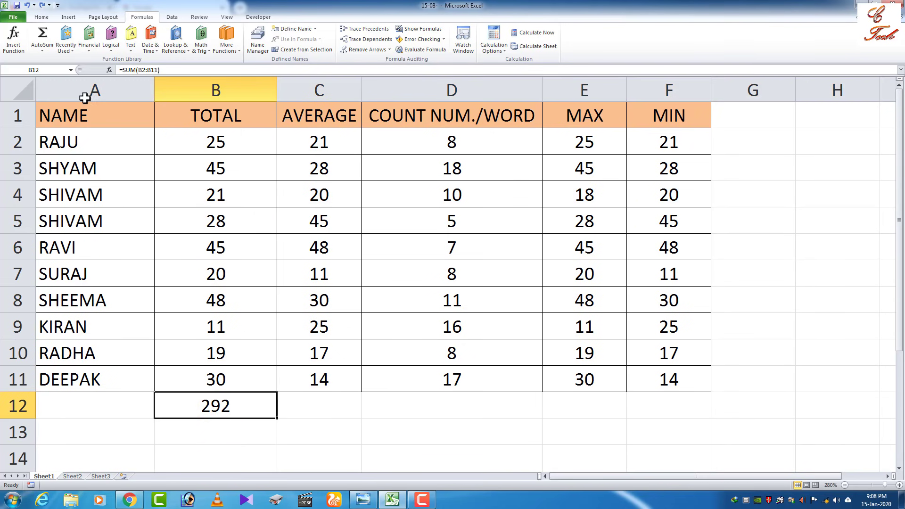
left_click(42, 51)
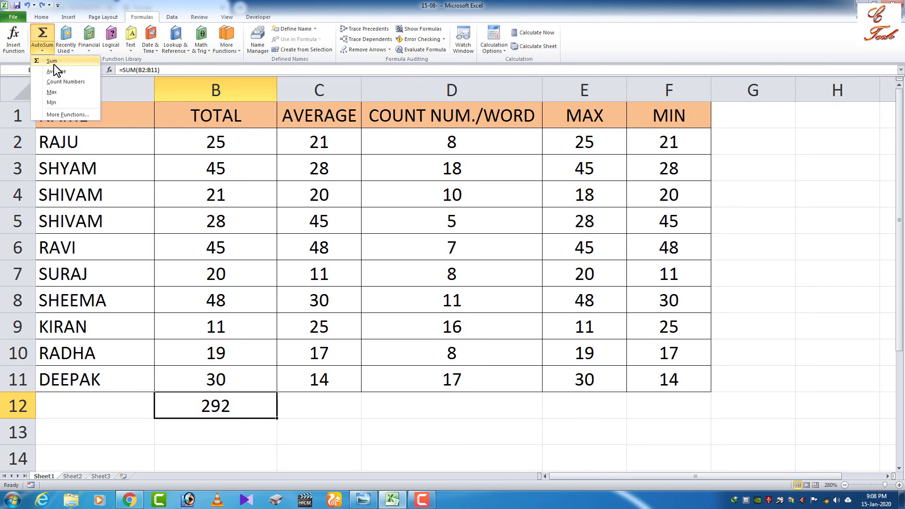
left_click(217, 413)
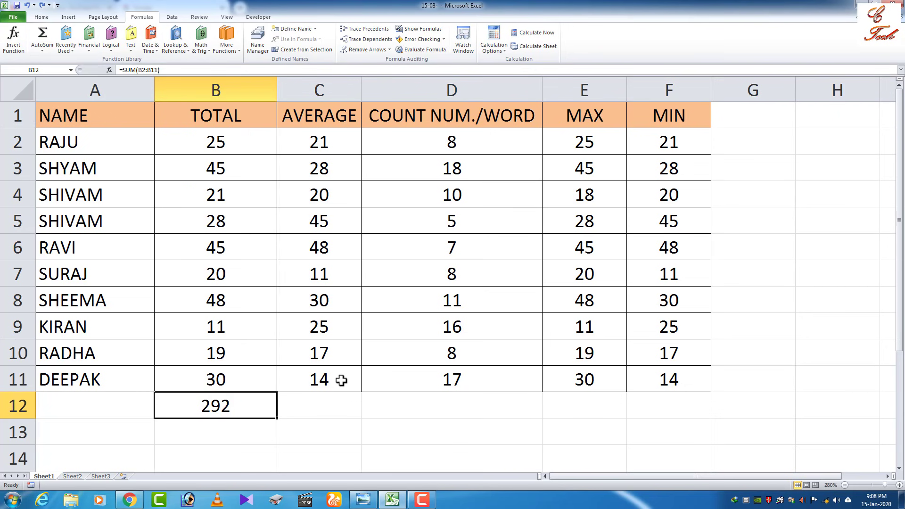
left_click(331, 407)
left_click(311, 119)
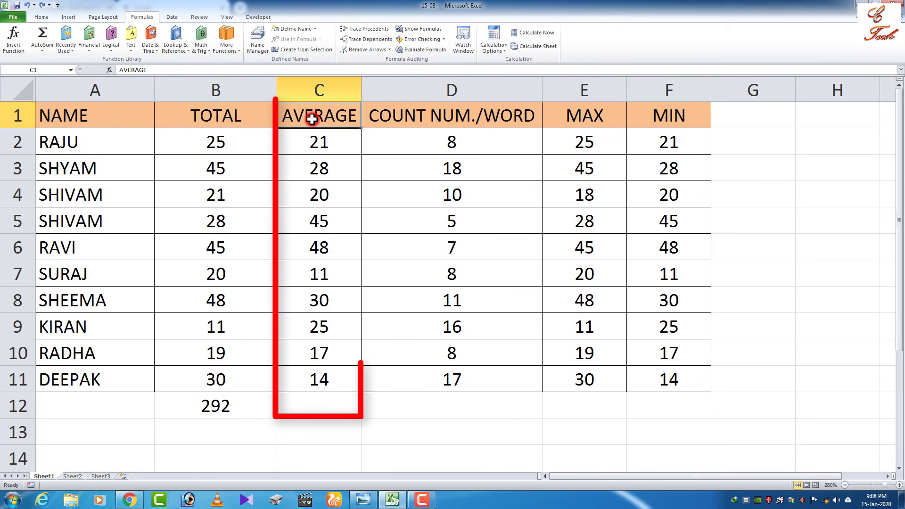
left_click(316, 143)
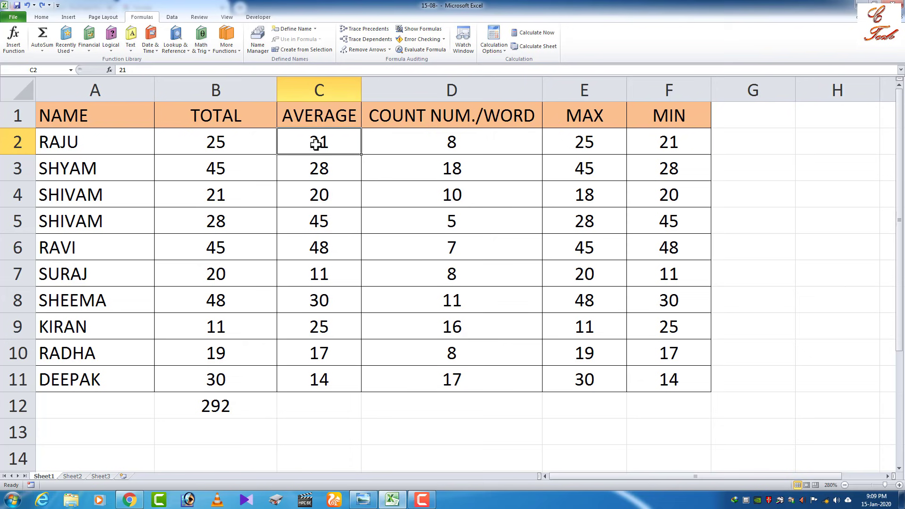
left_click_drag(316, 144, 315, 377)
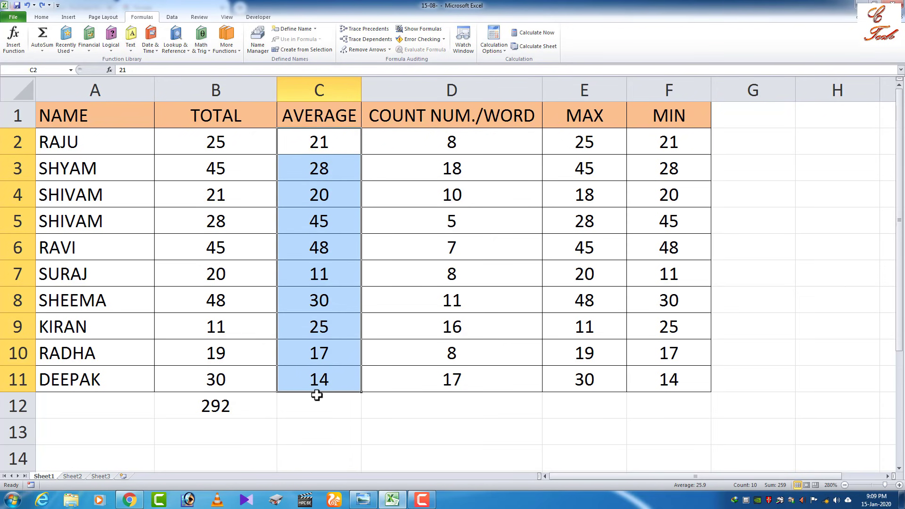
left_click(317, 400)
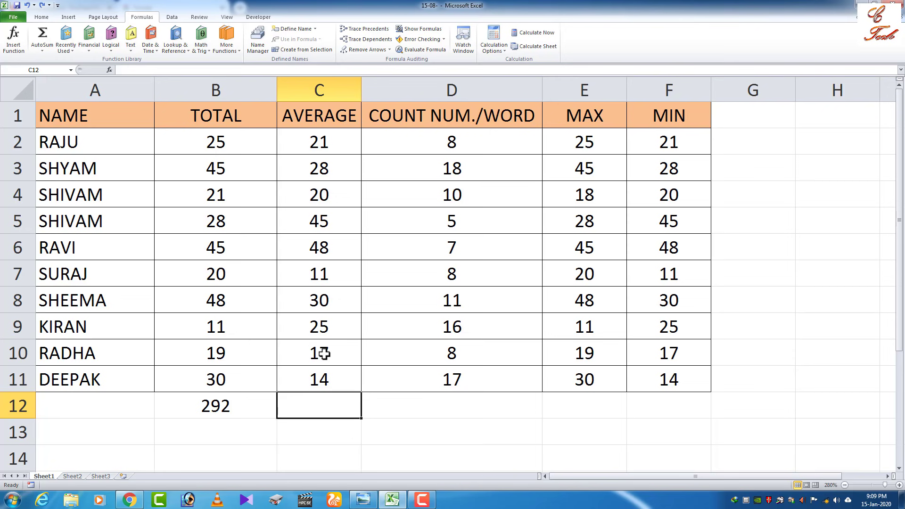
left_click(316, 142)
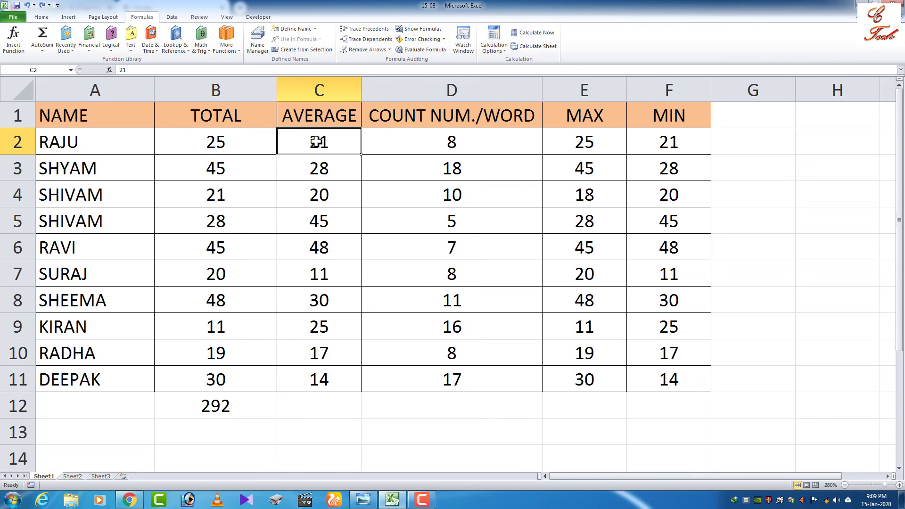
left_click_drag(316, 142, 317, 379)
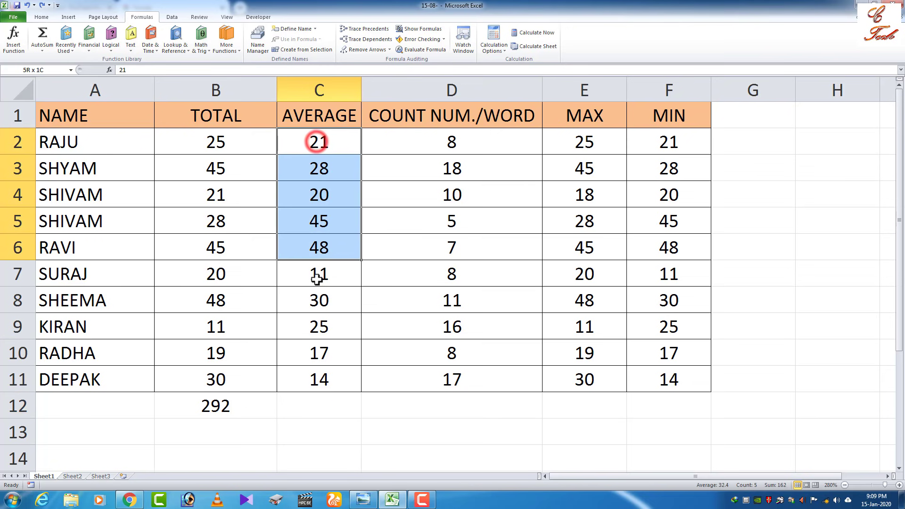
left_click(314, 404)
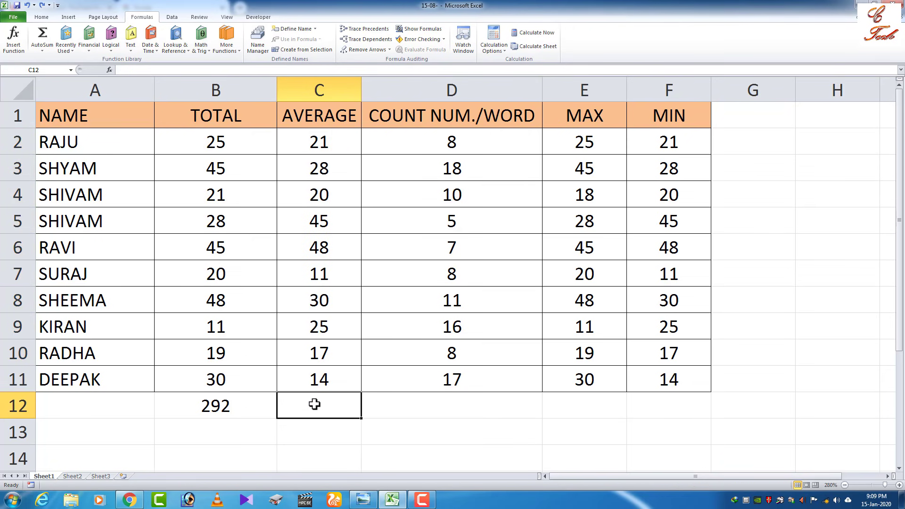
Enter =SUM(C2:C11)/10 in C12, showing an average of 25.9.
left_click(154, 71)
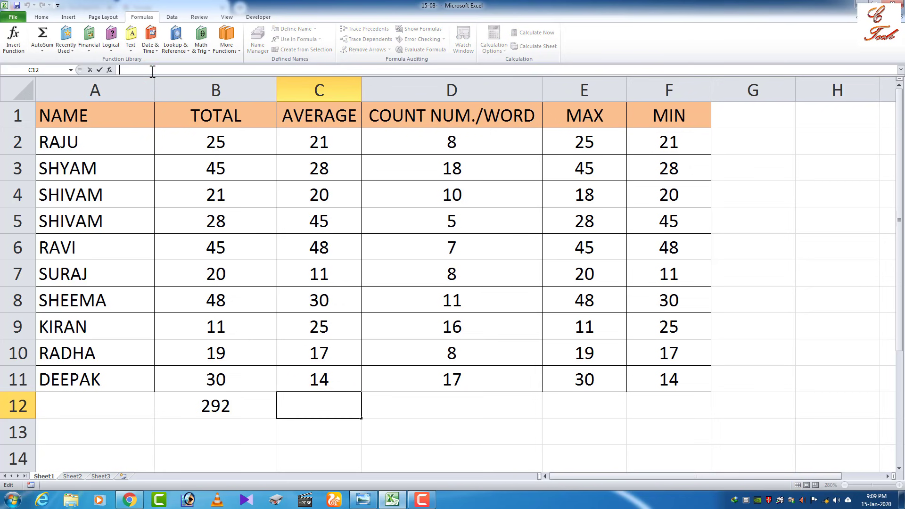
type("=SU")
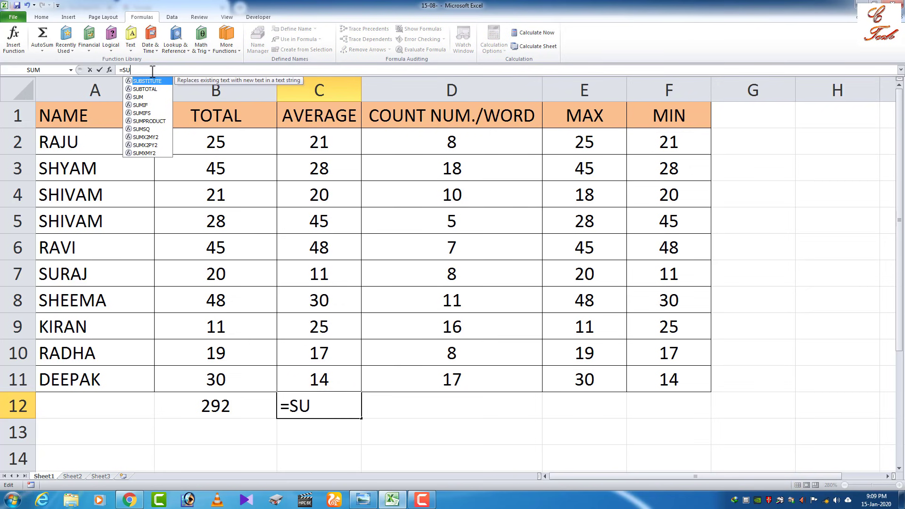
type("M(")
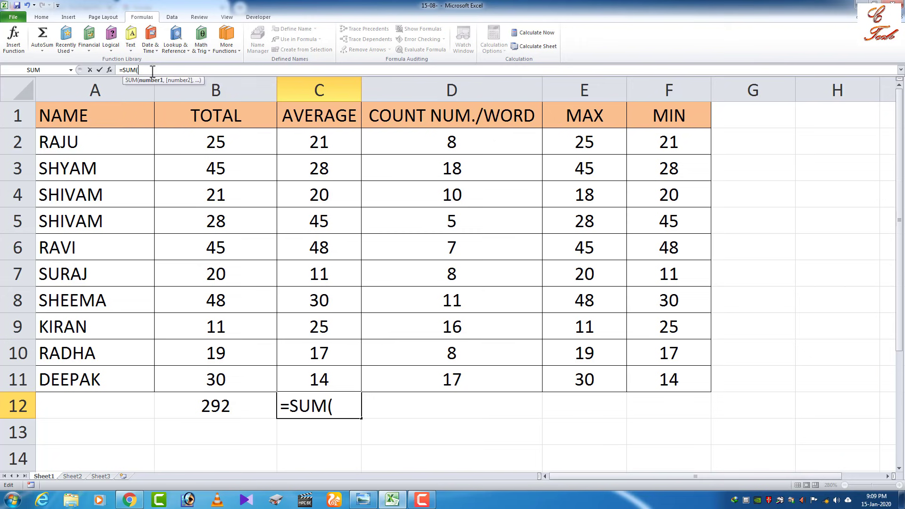
left_click_drag(340, 141, 327, 380)
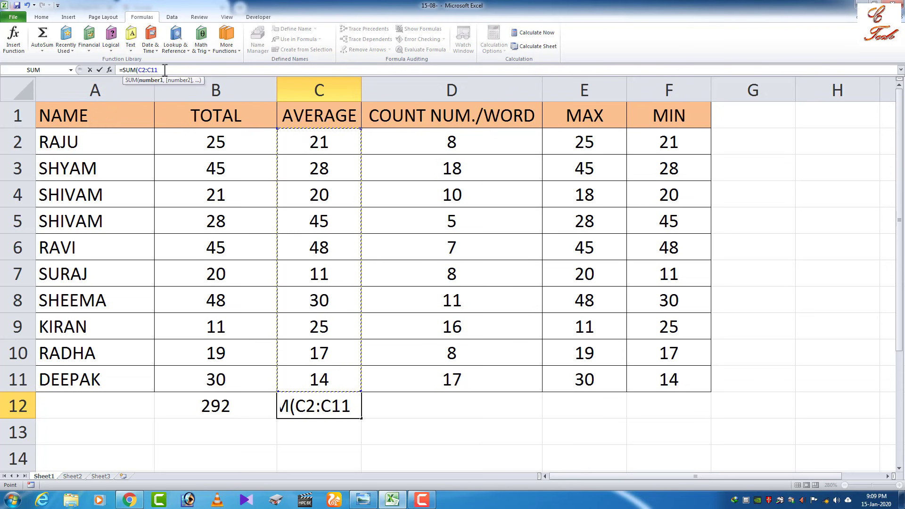
type(")")
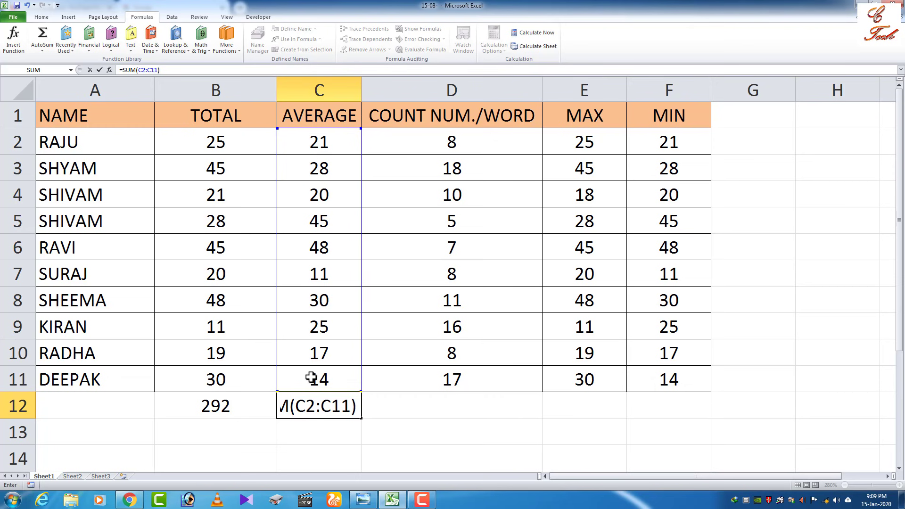
left_click(173, 70)
type("/10")
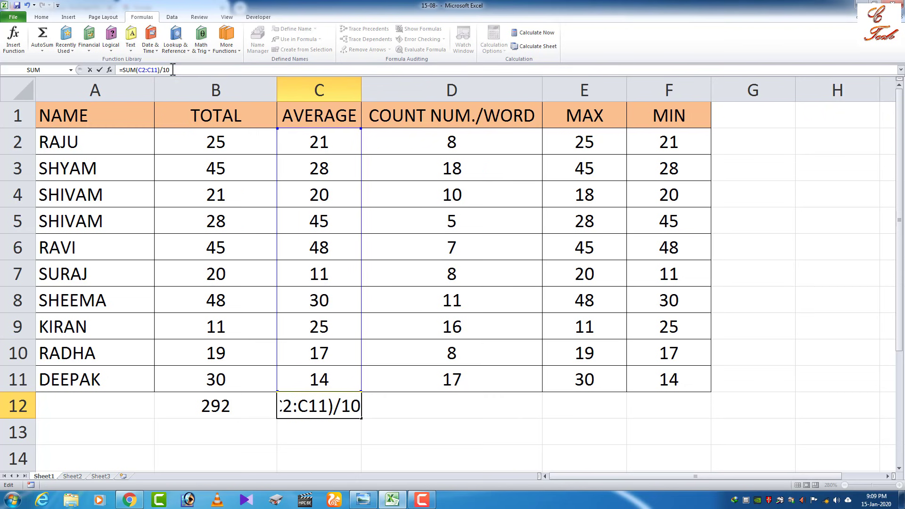
key("Return")
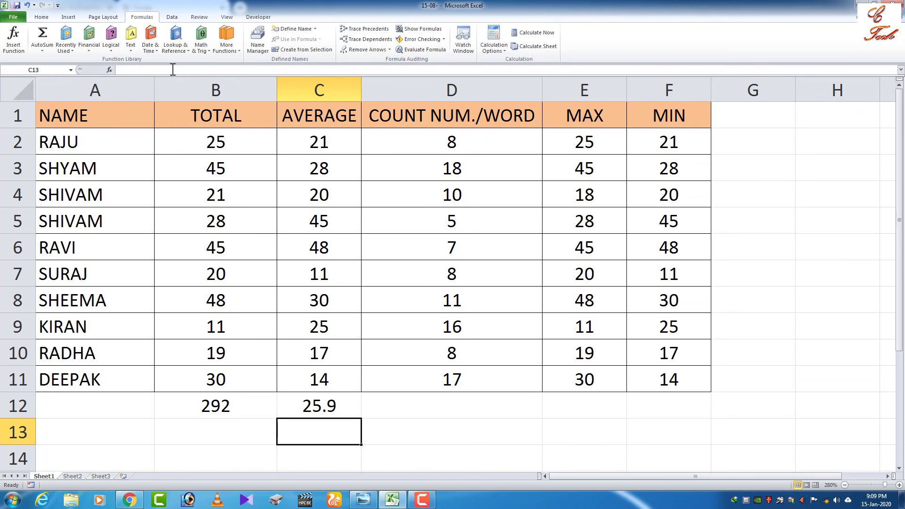
left_click(323, 408)
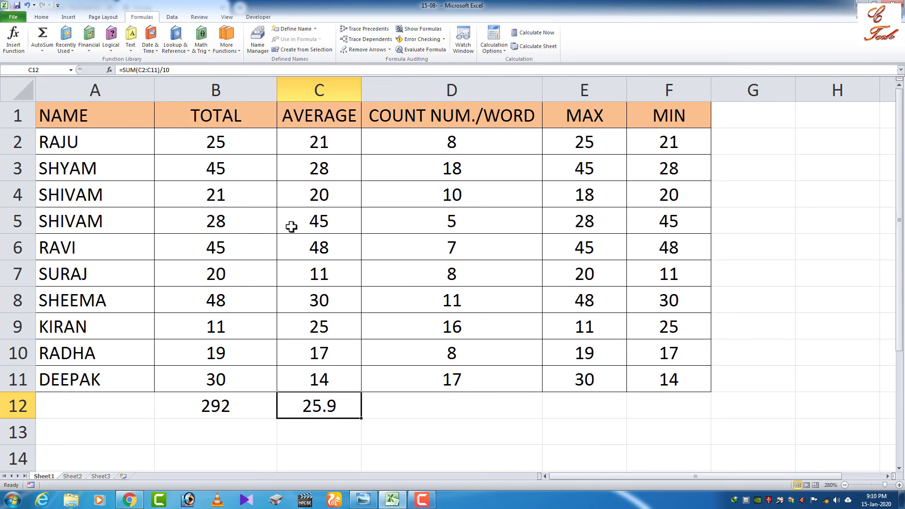
Delete C12's formula and apply AutoSum Average to C2:C11, still showing 25.9.
left_click(173, 70)
key("BackSpace")
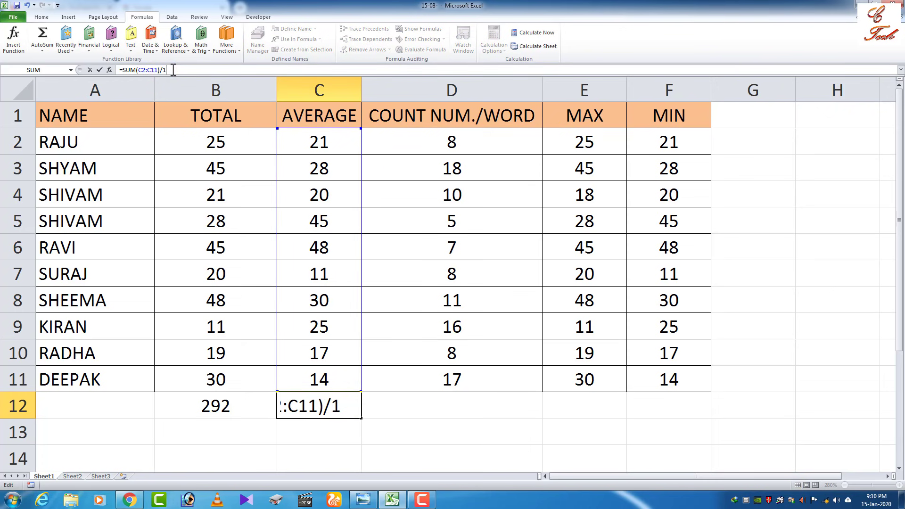
key("BackSpace")
key("BackSpace")
key("BackSpace")
key("BackSpace")
key("BackSpace")
key("BackSpace")
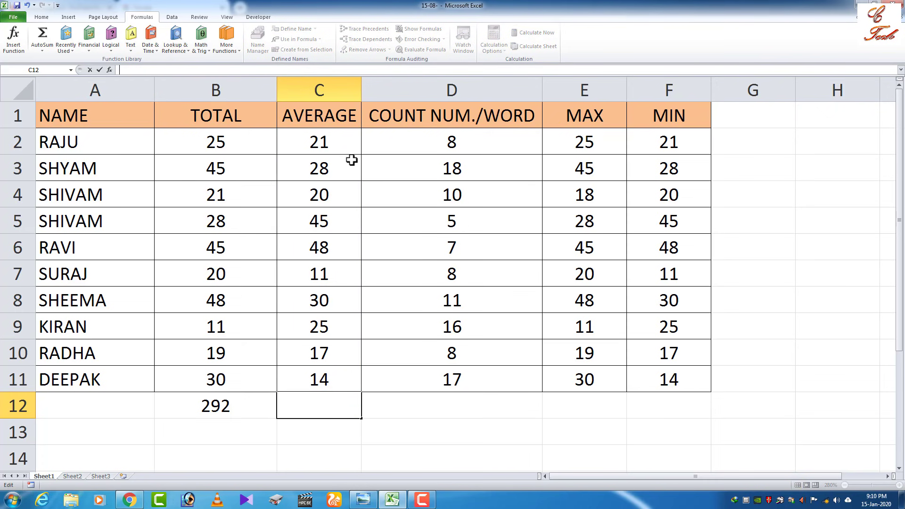
left_click_drag(325, 141, 324, 376)
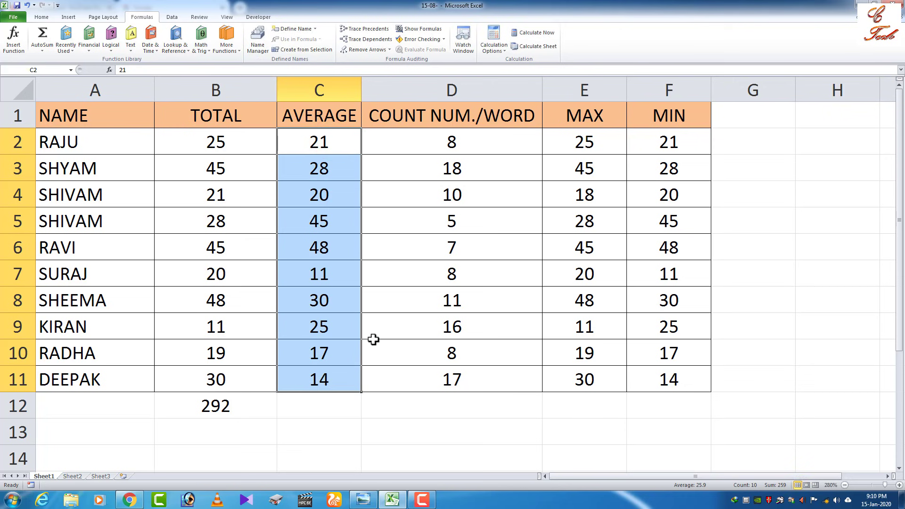
left_click(41, 52)
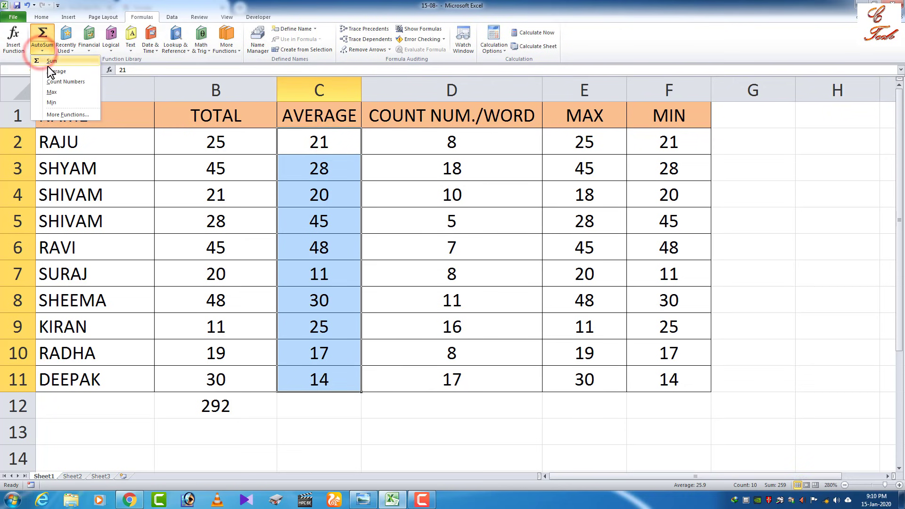
left_click(56, 72)
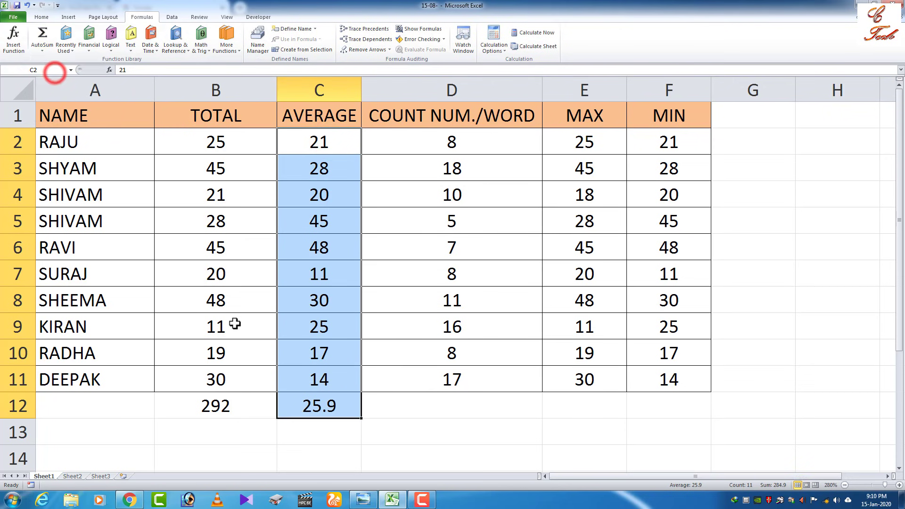
left_click(302, 407)
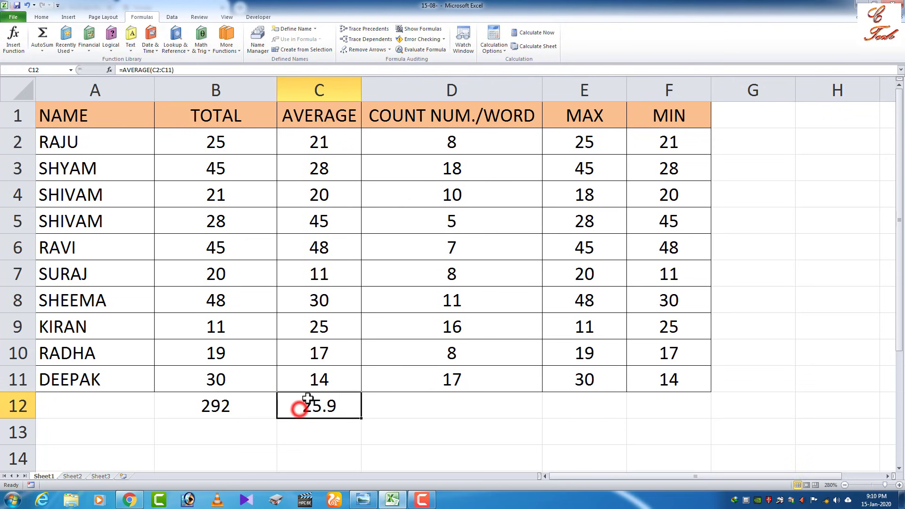
left_click(324, 420)
left_click(434, 409)
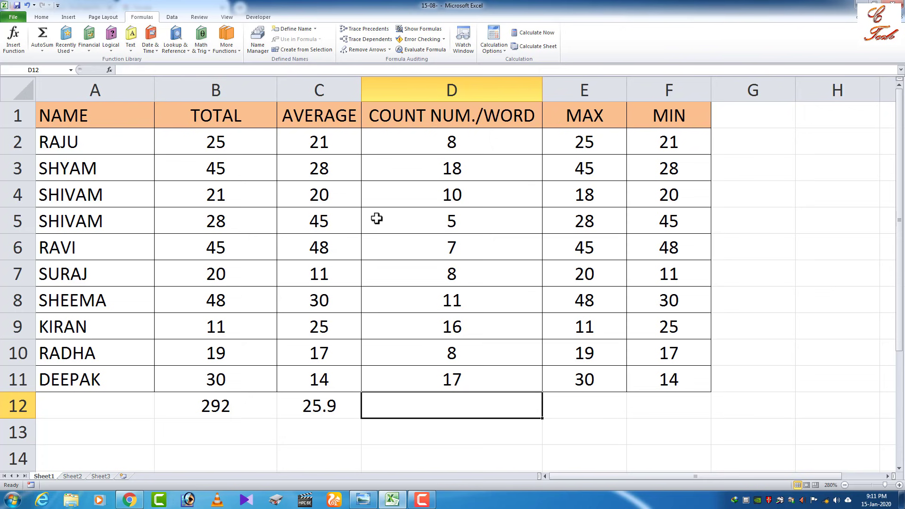
Put a Count Numbers result for D2:D11 into D12, giving =COUNT(D2:D11) showing 10.
left_click_drag(426, 142, 434, 379)
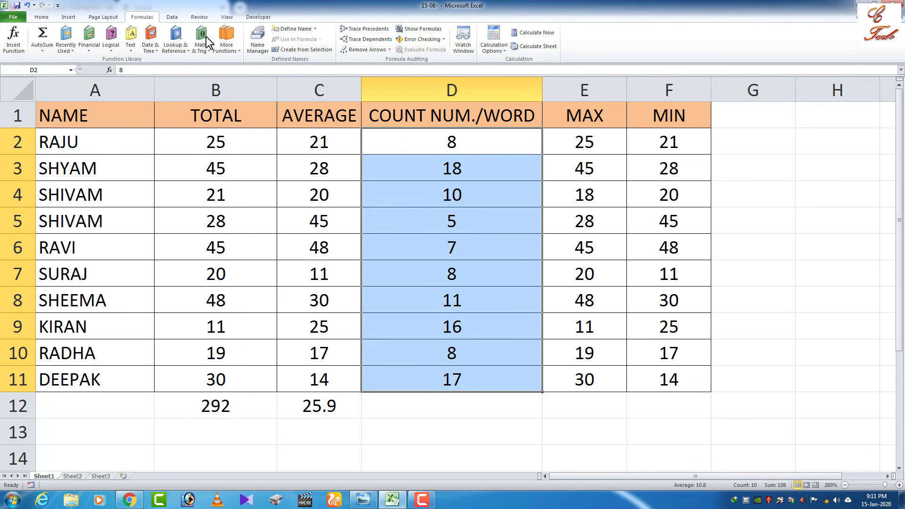
left_click(44, 52)
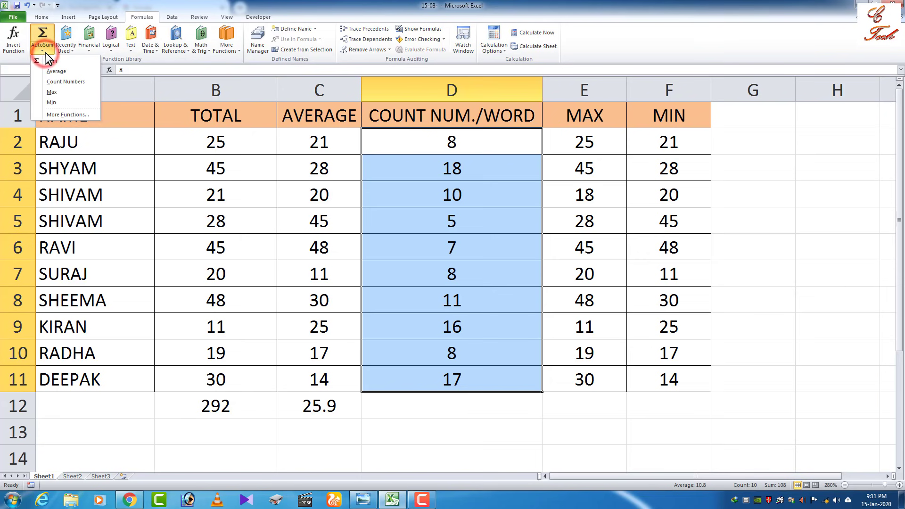
left_click(55, 81)
left_click(418, 405)
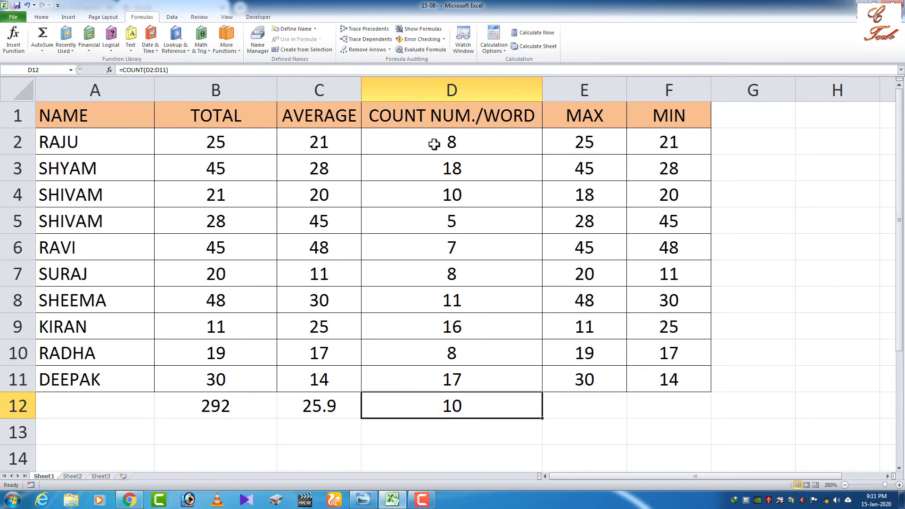
left_click(433, 146)
left_click(428, 168)
left_click_drag(424, 143, 420, 372)
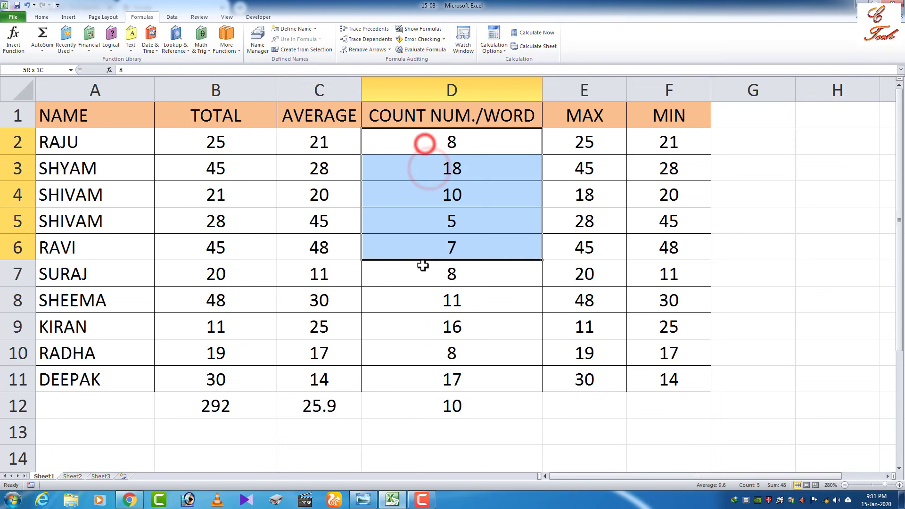
Change RAVI's D6 value from 7 to 12 and clear the COUNT formula from D12.
left_click(447, 254)
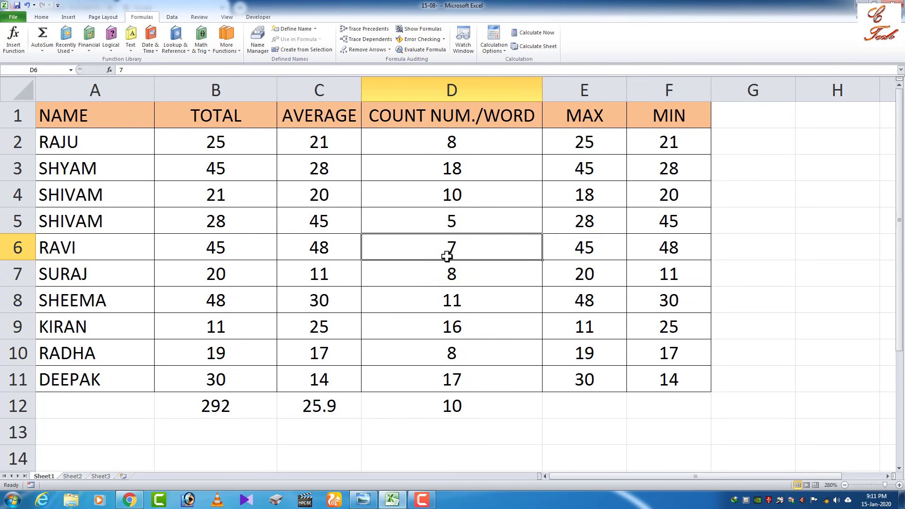
key("Delete")
left_click(443, 253)
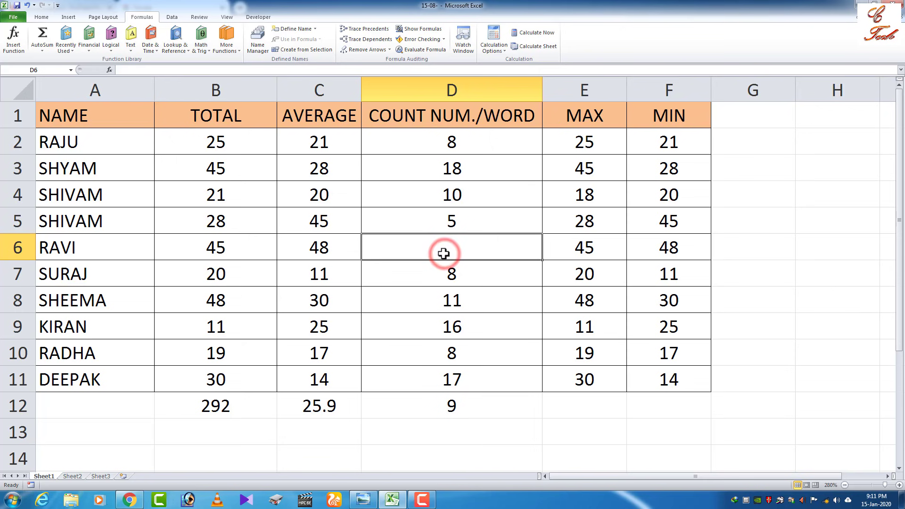
type("12")
key("Return")
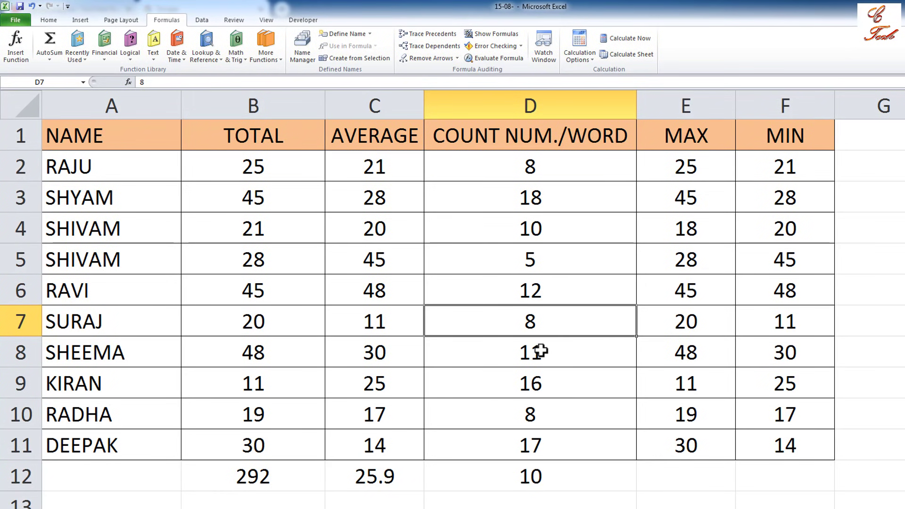
left_click(544, 475)
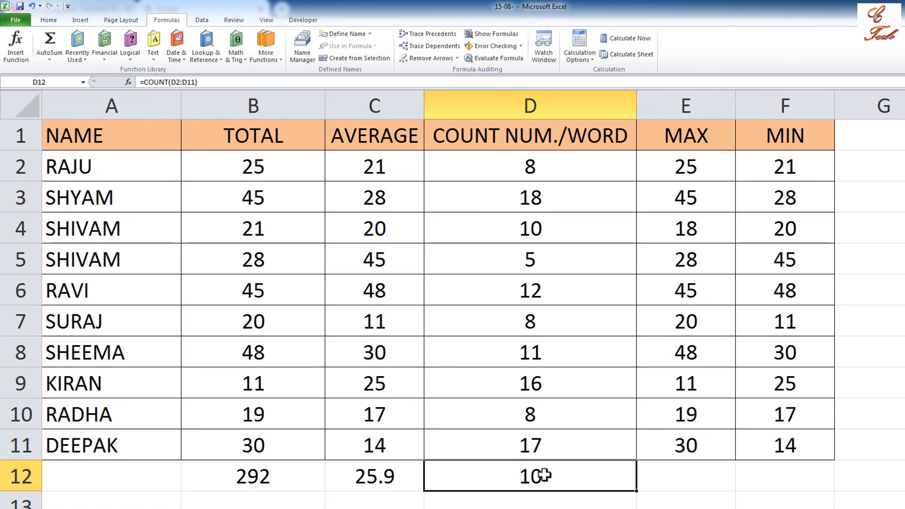
key("Delete")
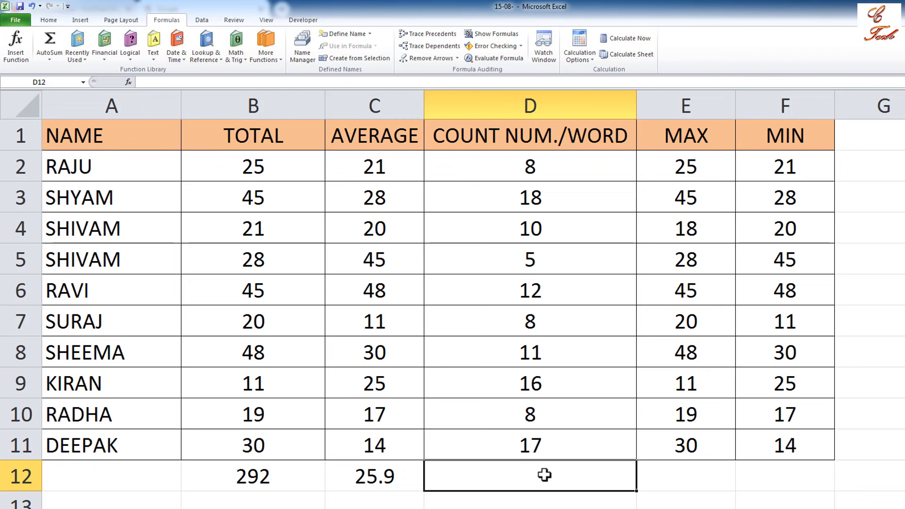
Enter =COUNTIF(D2:D11,"8") in D12, returning 3.
left_click(202, 83)
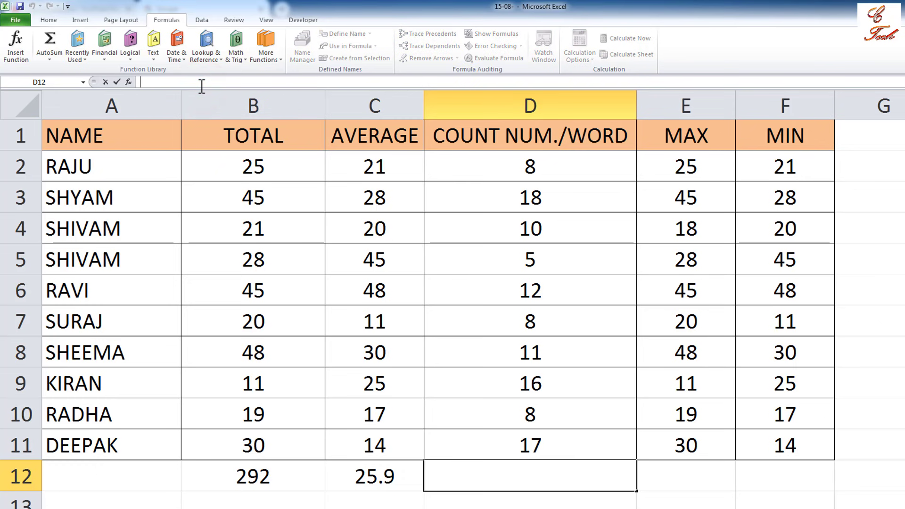
type("=")
type("COU")
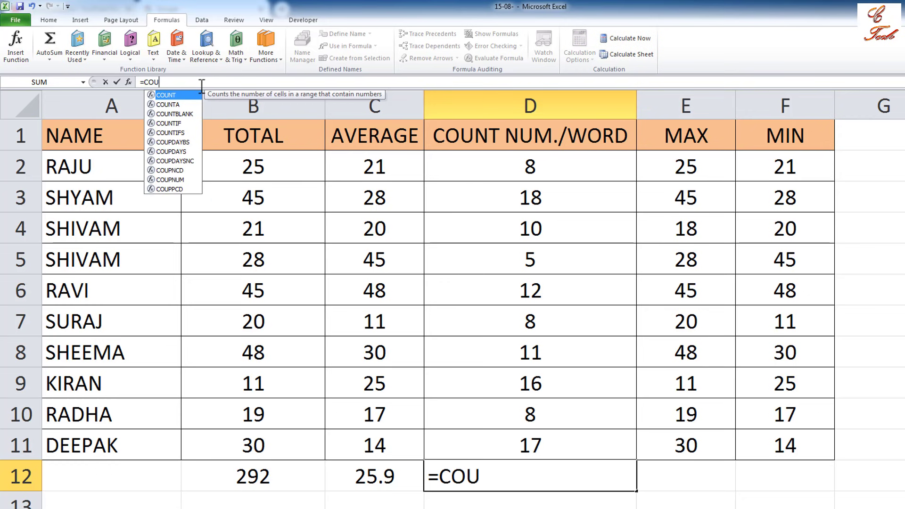
type("NTI")
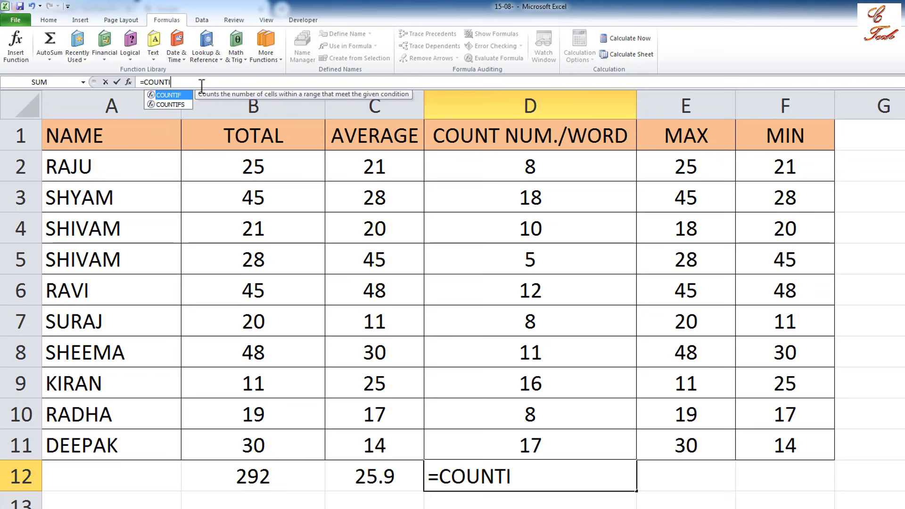
type("F")
type("(")
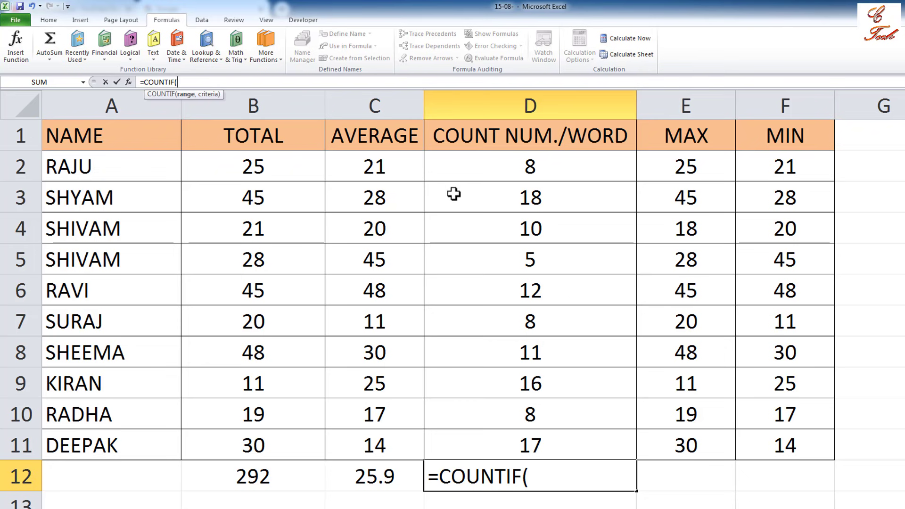
left_click_drag(506, 167, 525, 446)
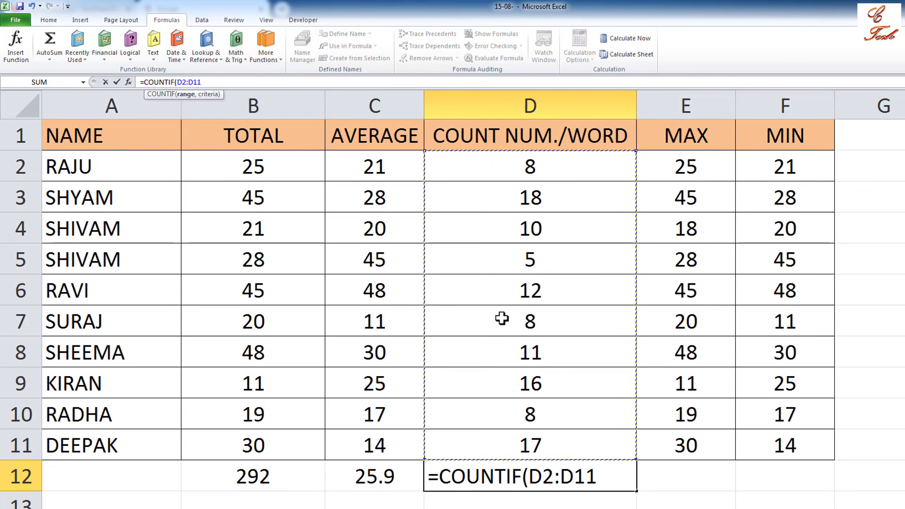
type(",")
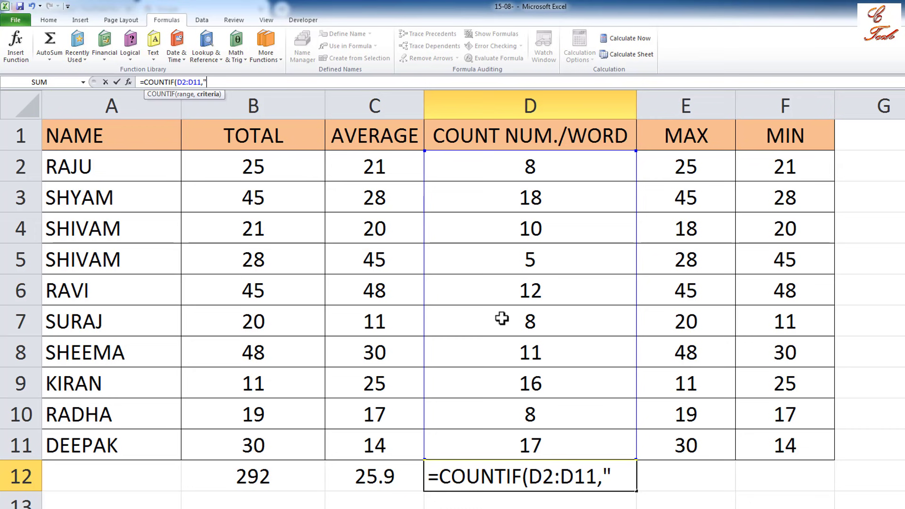
type("8")
type(")")
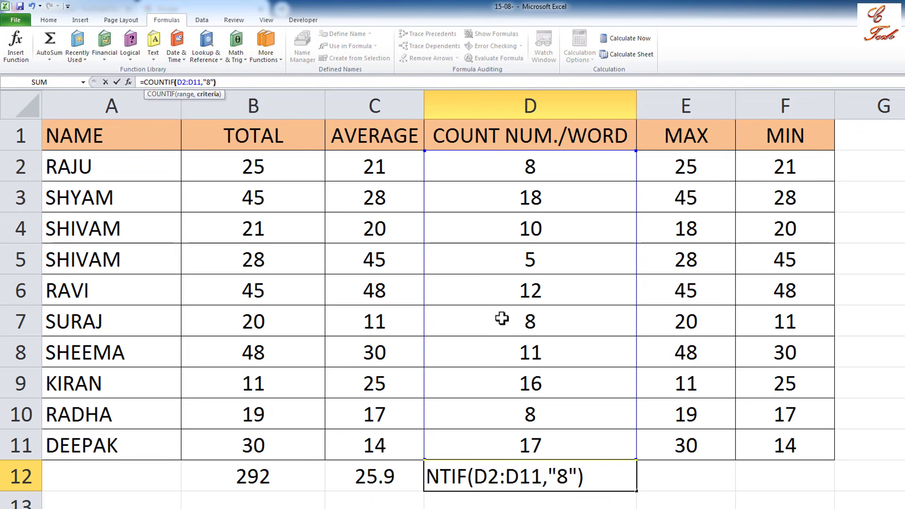
key("Return")
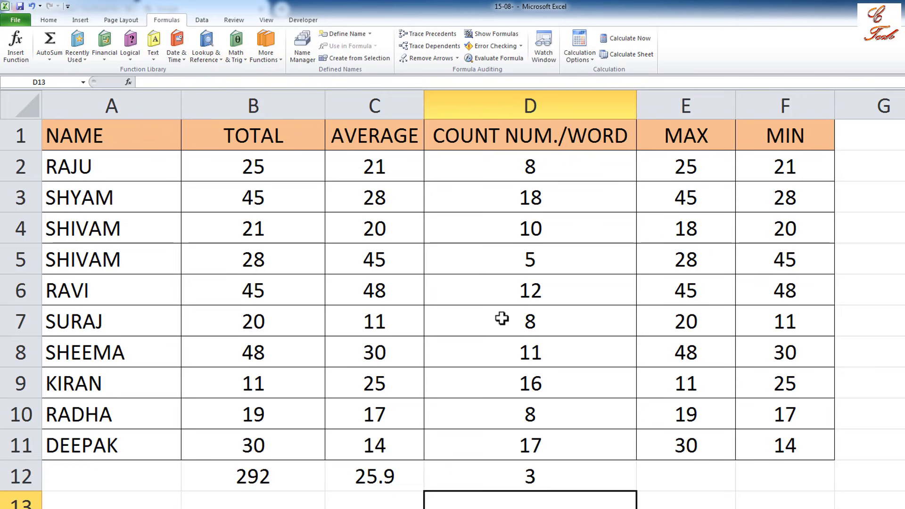
Check the D12 COUNTIF against the 8s in D2, D7 and D10.
left_click(523, 479)
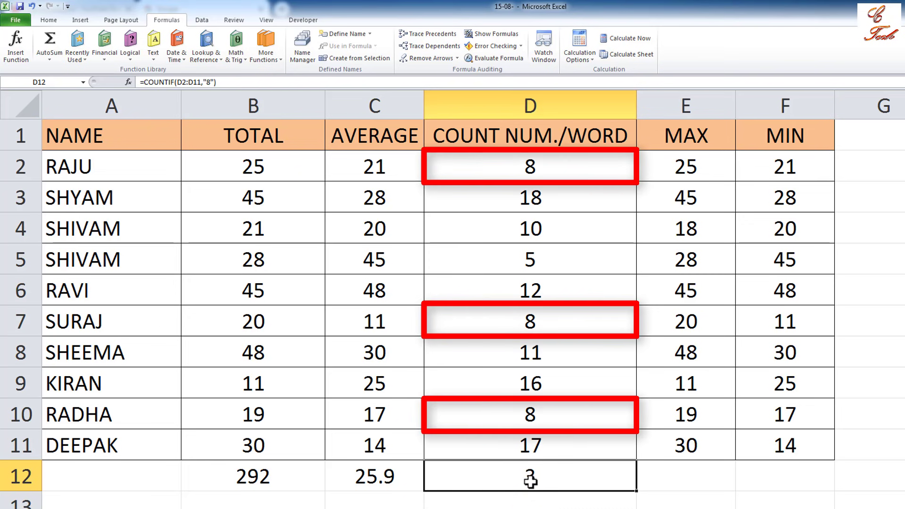
left_click(532, 423)
left_click(530, 321)
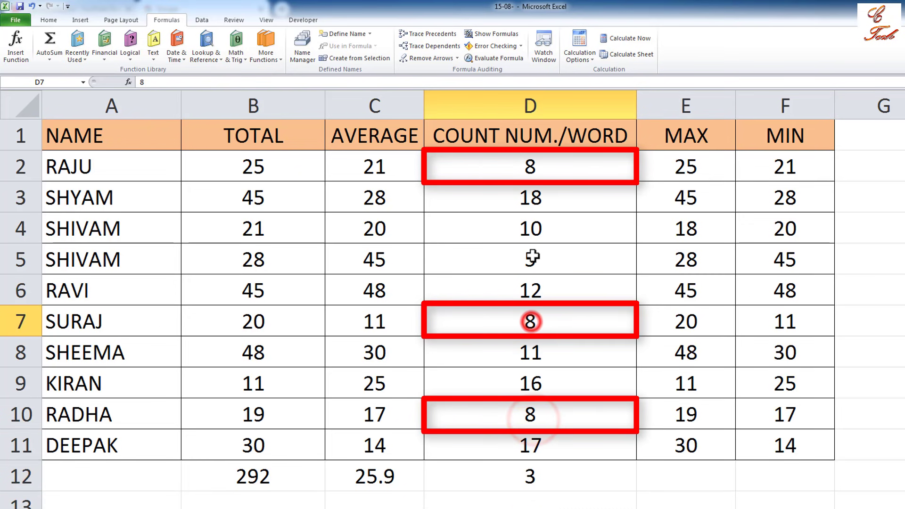
left_click(538, 171)
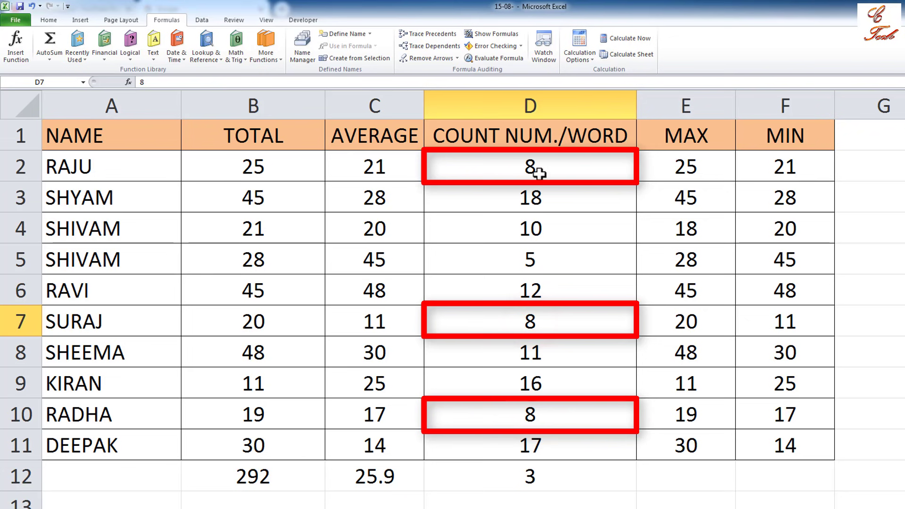
left_click(569, 481)
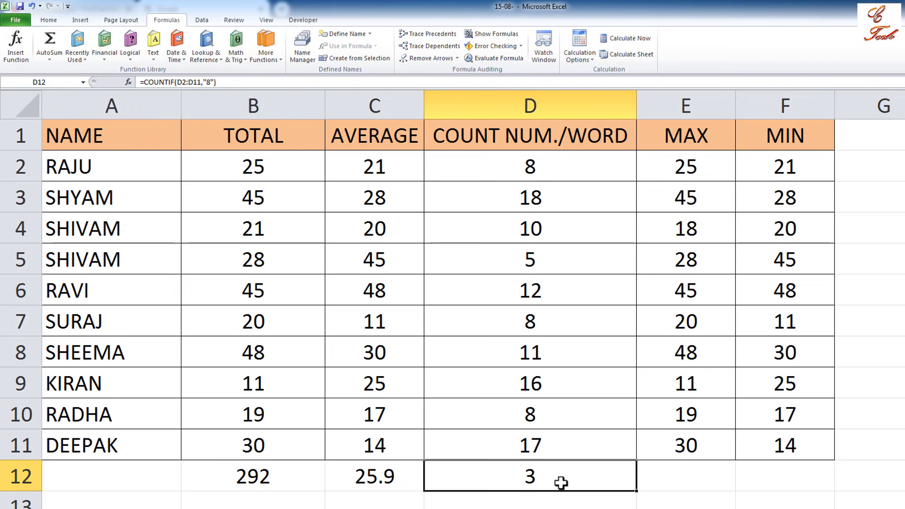
Change KIRAN's D9 value from 16 to 8, raising the D12 count to 4.
left_click(536, 384)
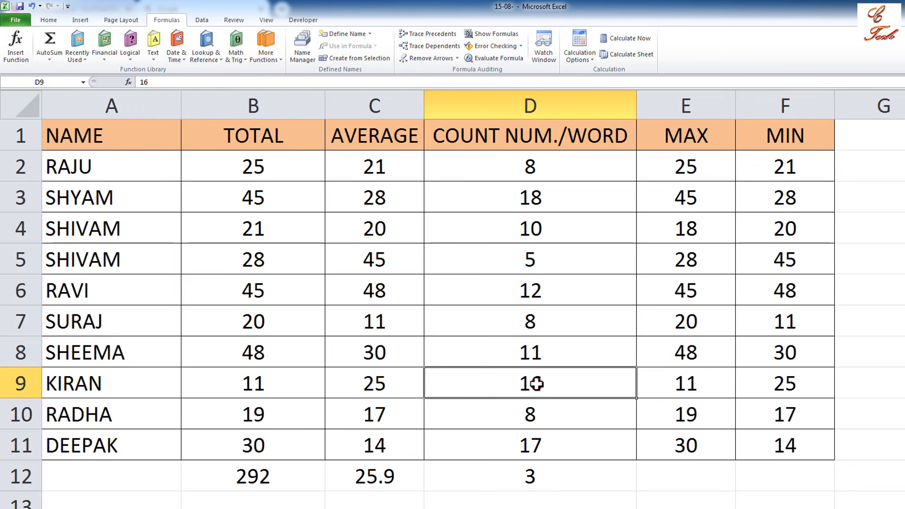
type("8")
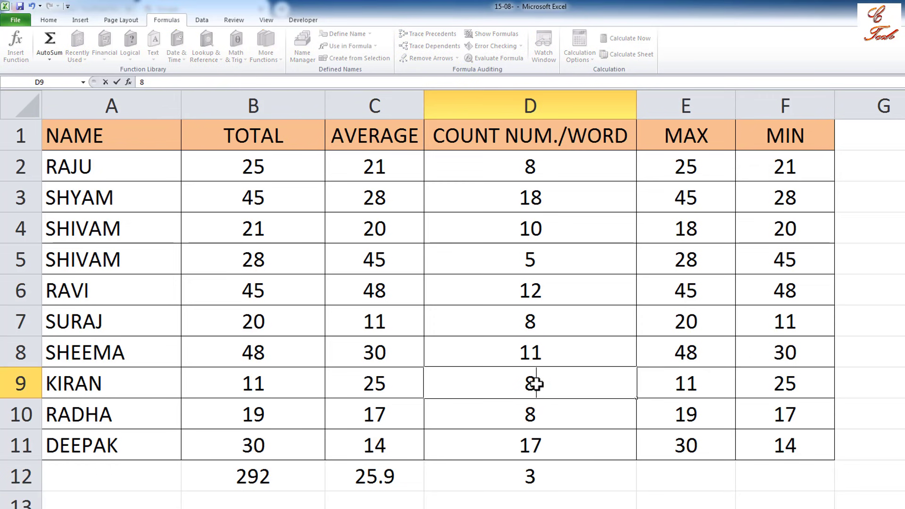
key("Return")
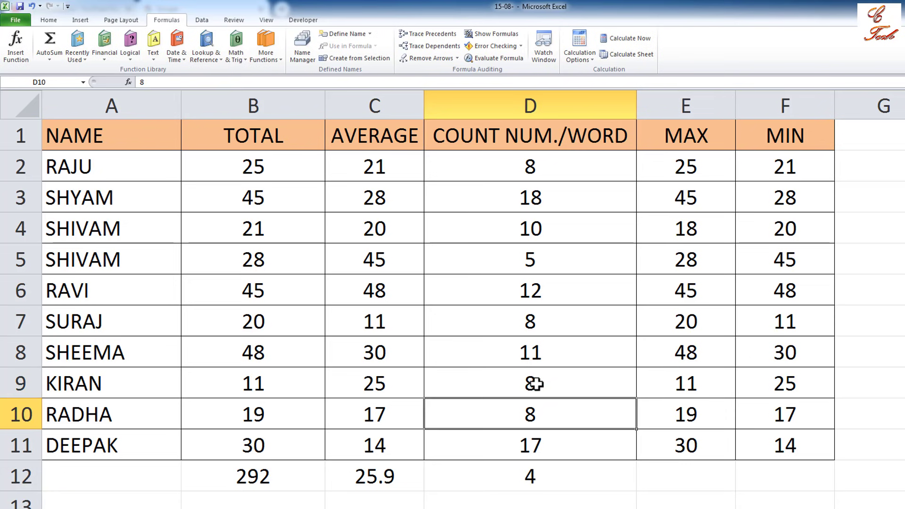
left_click(532, 475)
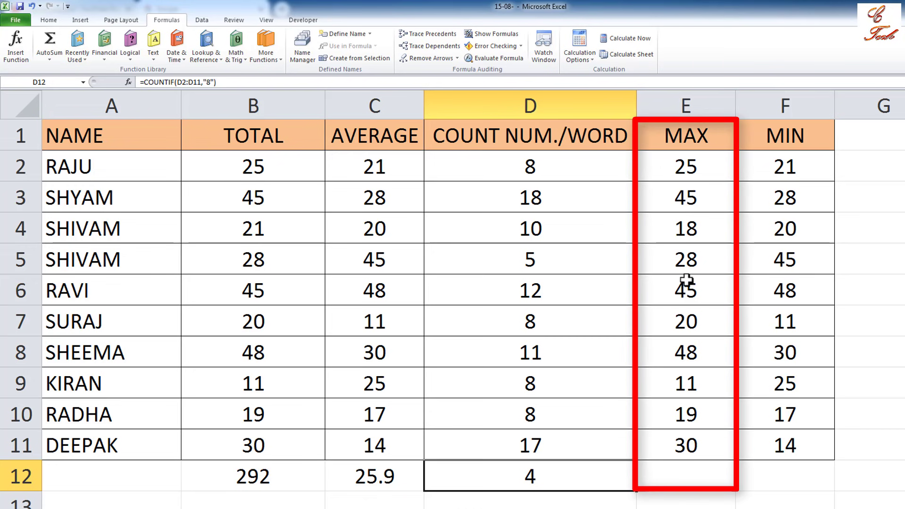
Apply AutoSum's Max to E2:E11 so E12 holds =MAX(E2:E11), showing 48.
left_click(703, 476)
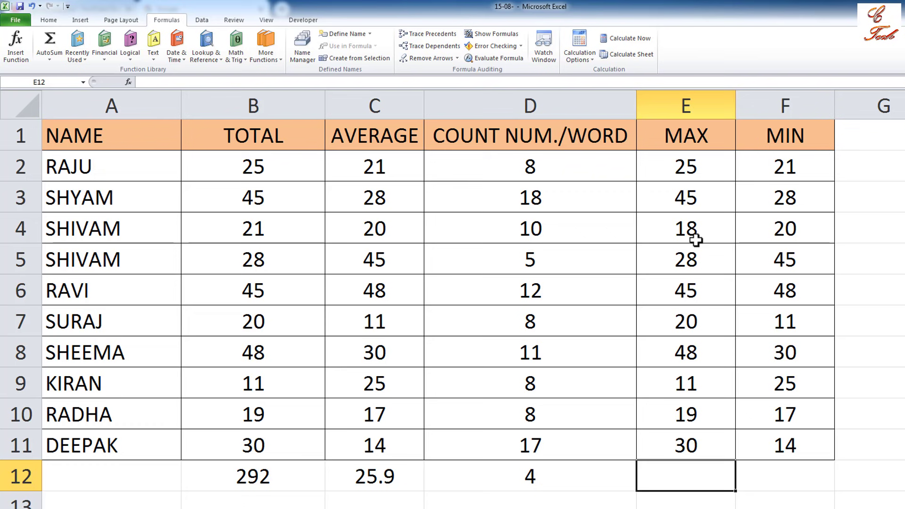
left_click_drag(685, 166, 670, 443)
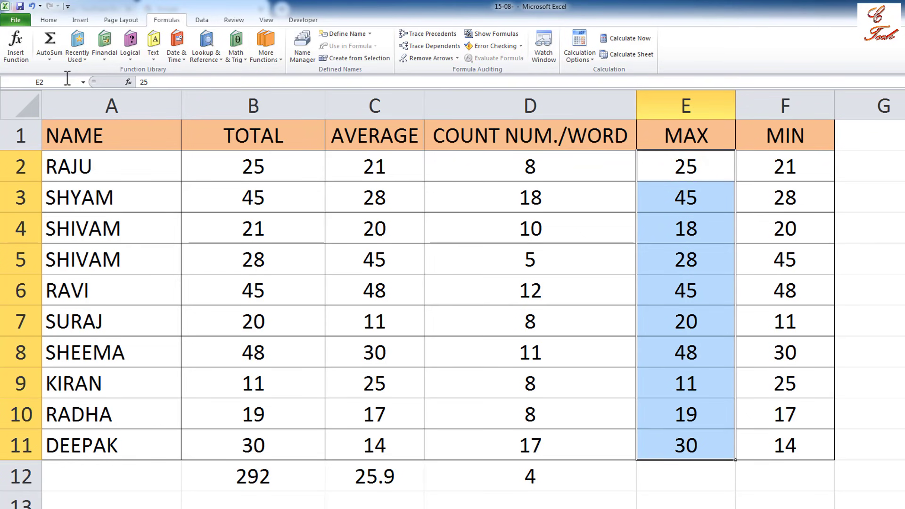
left_click(47, 60)
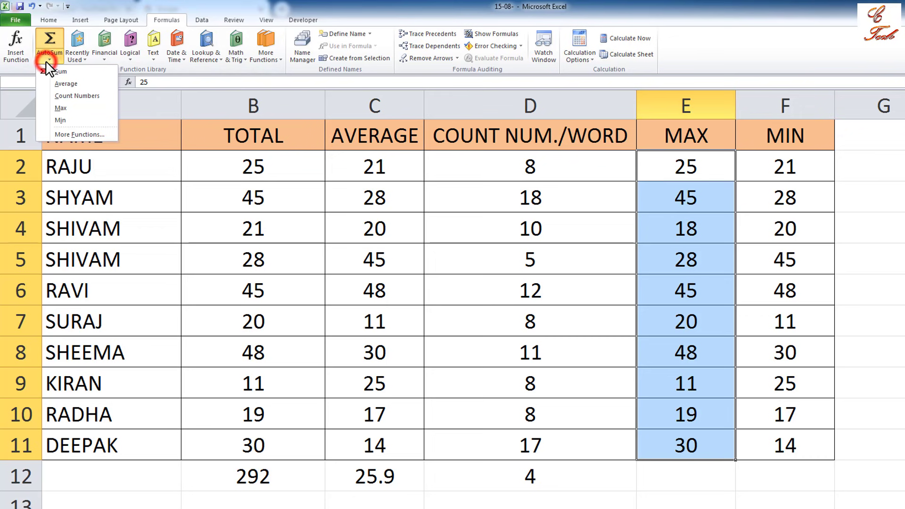
left_click(61, 108)
left_click(682, 488)
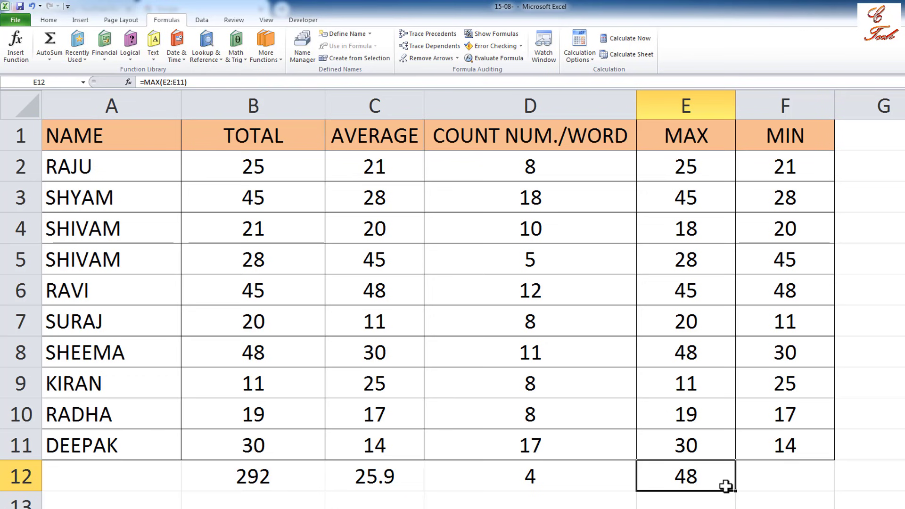
left_click(689, 478)
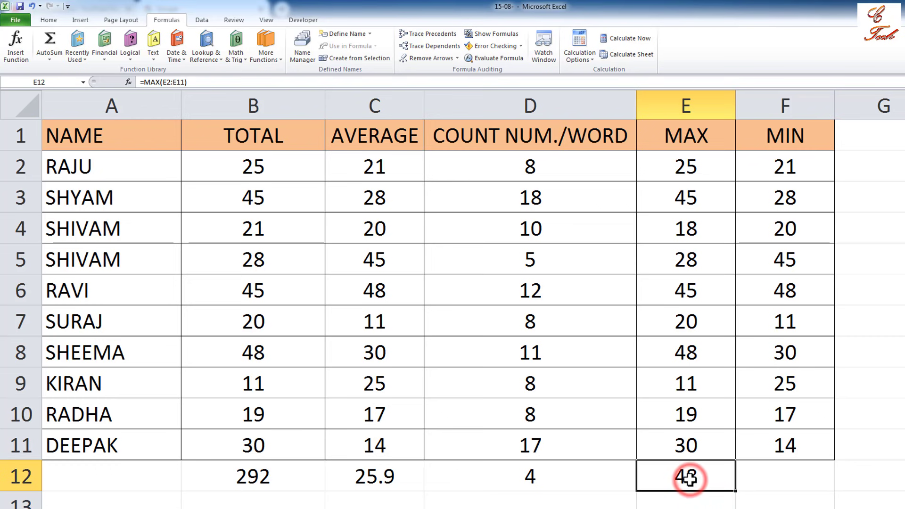
left_click(689, 353)
type("6")
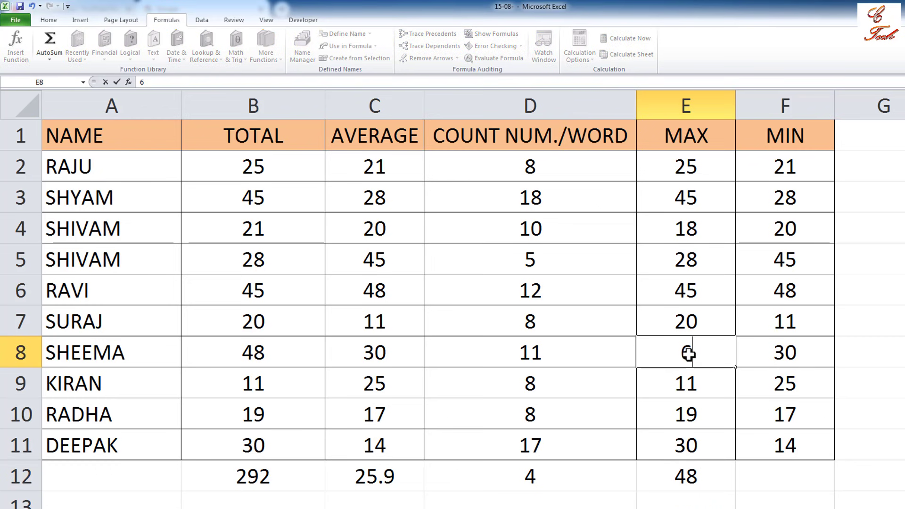
type("0")
key("Return")
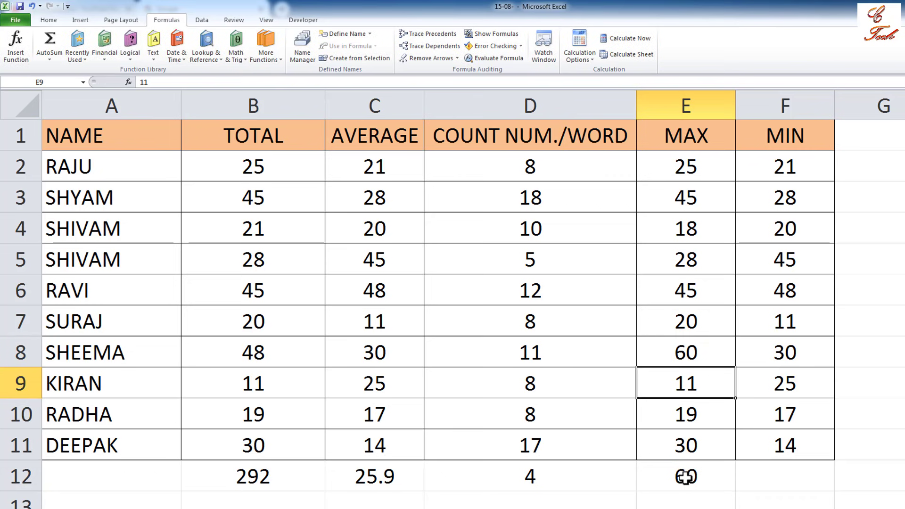
left_click(687, 477)
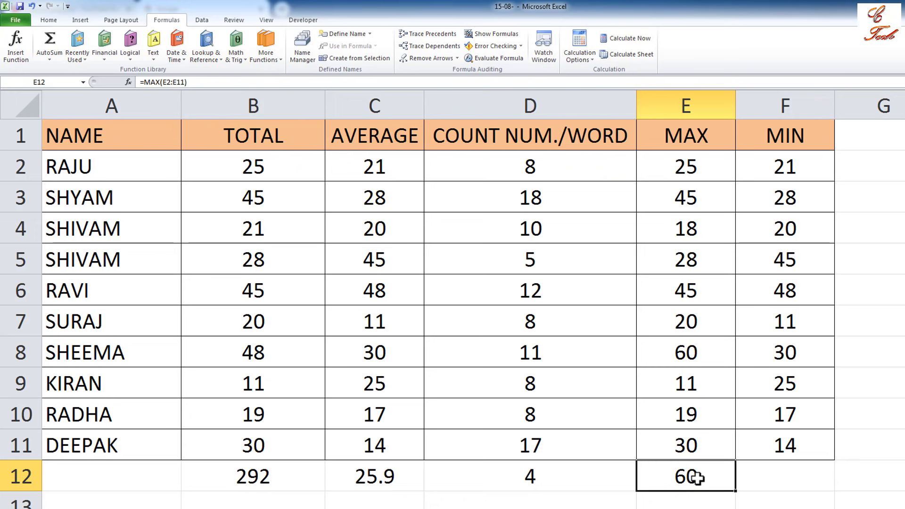
left_click(778, 480)
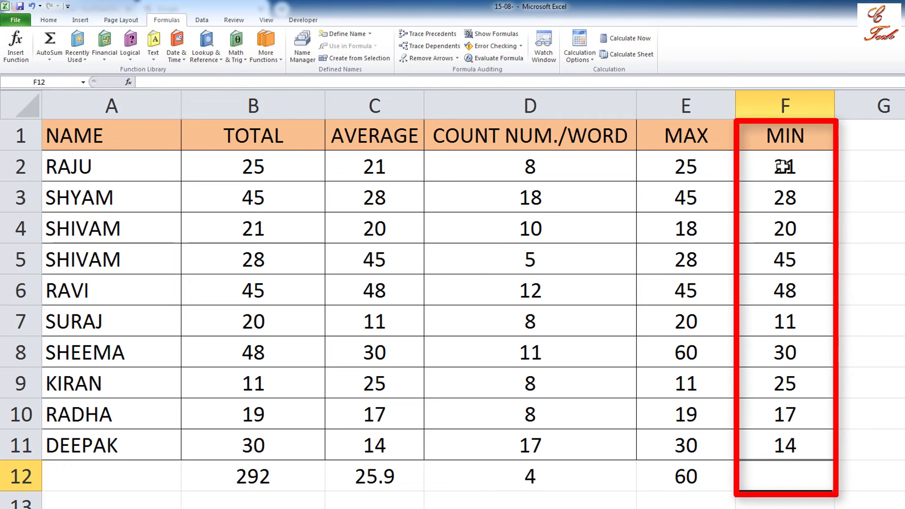
Enter =MIN(F2:F11) in F12 through the formula bar, giving the minimum 11.
left_click_drag(785, 167, 787, 430)
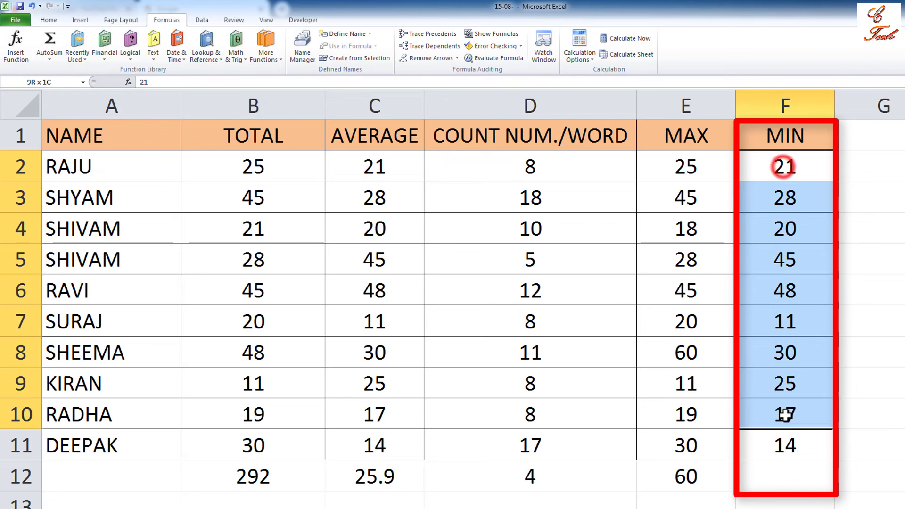
left_click(49, 58)
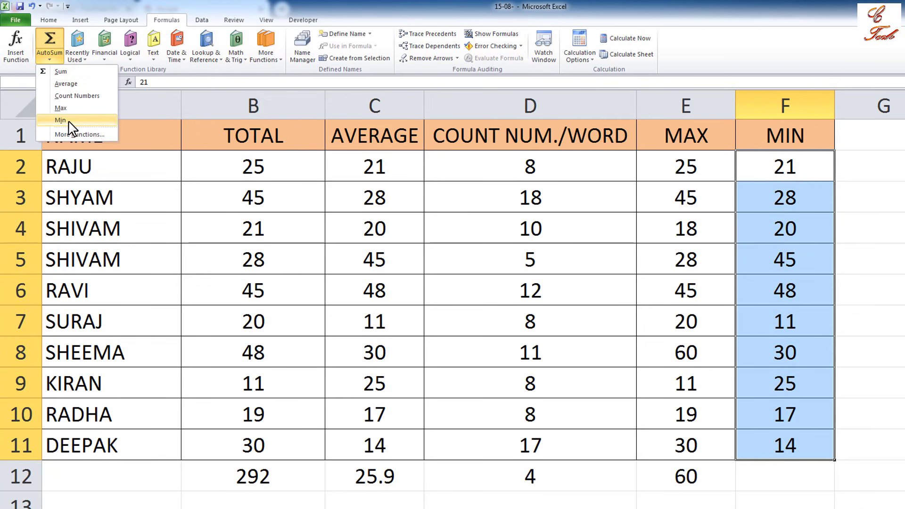
left_click(762, 467)
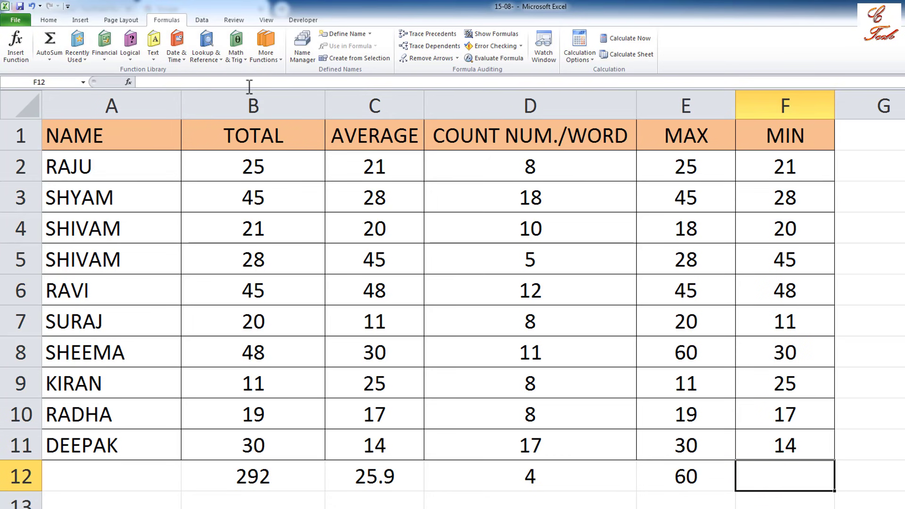
left_click(229, 85)
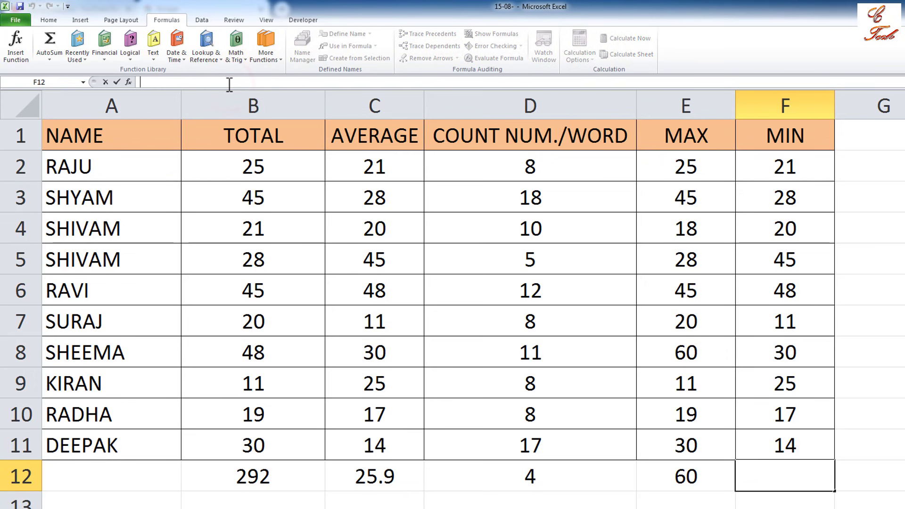
type("=MI")
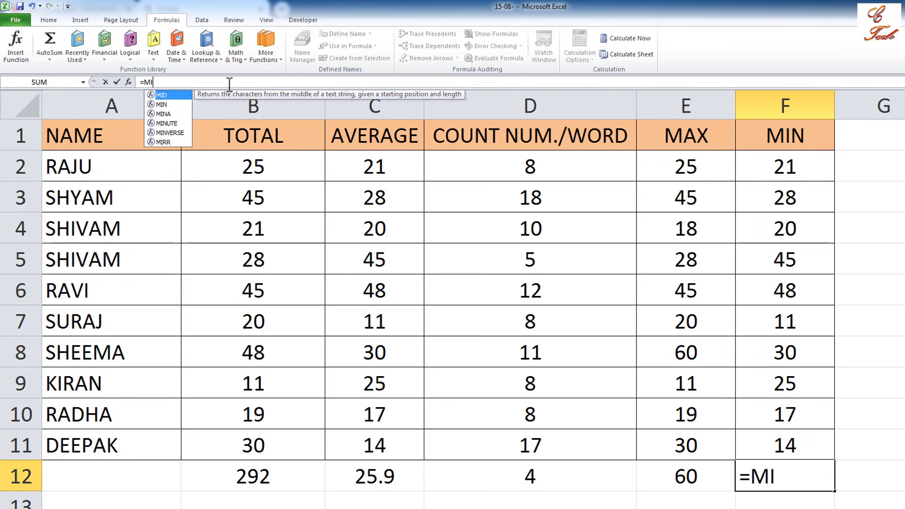
type("N")
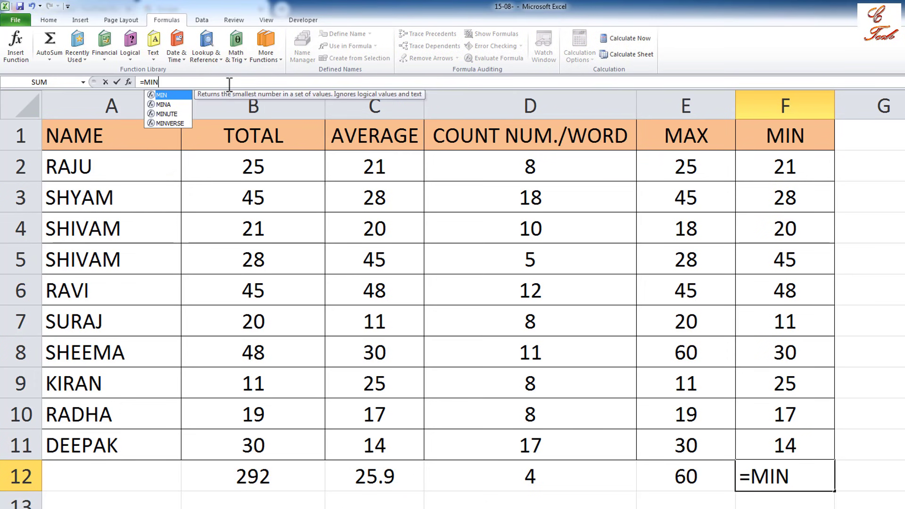
type("(")
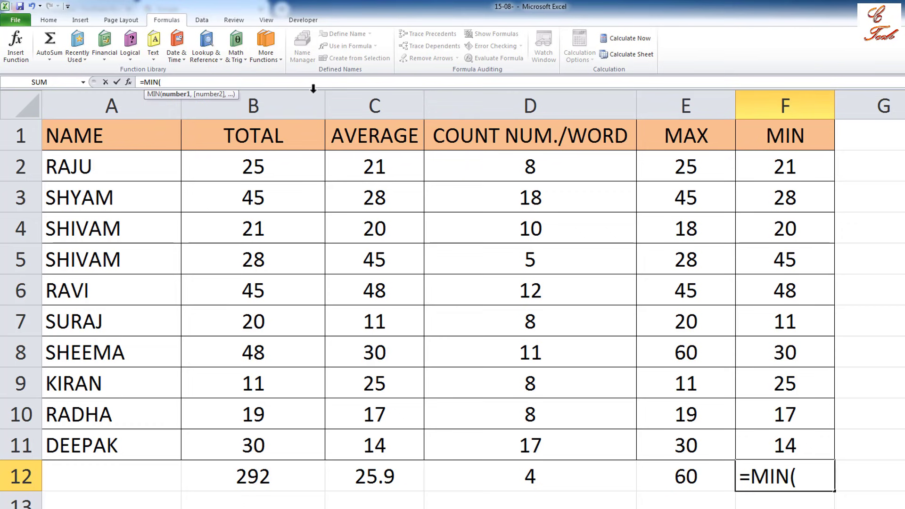
left_click_drag(785, 166, 784, 445)
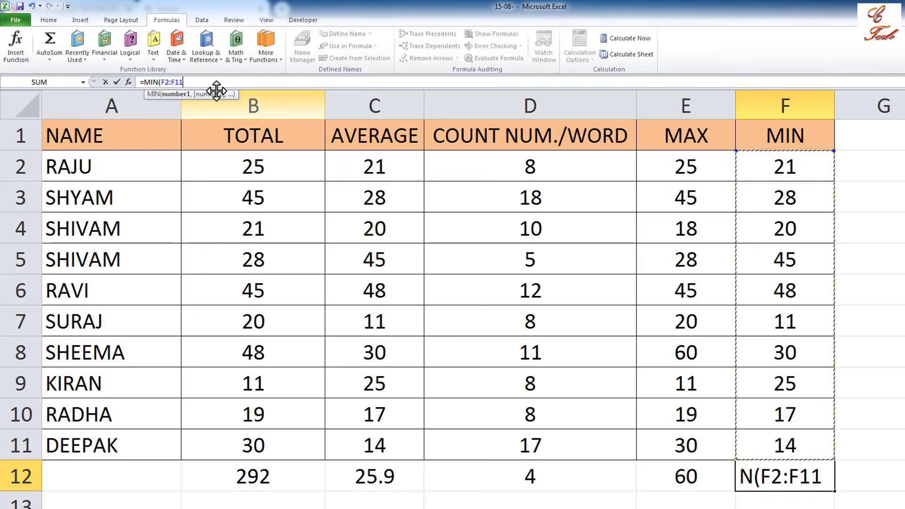
type(")")
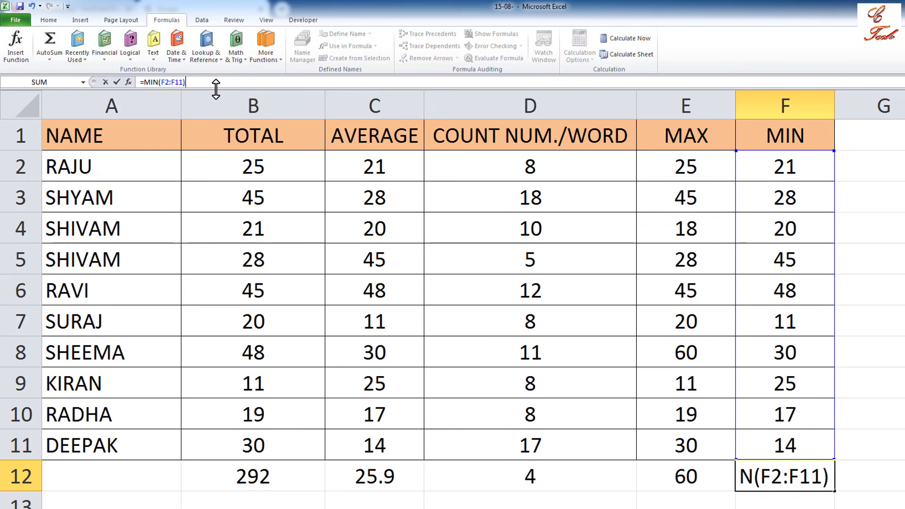
key("Return")
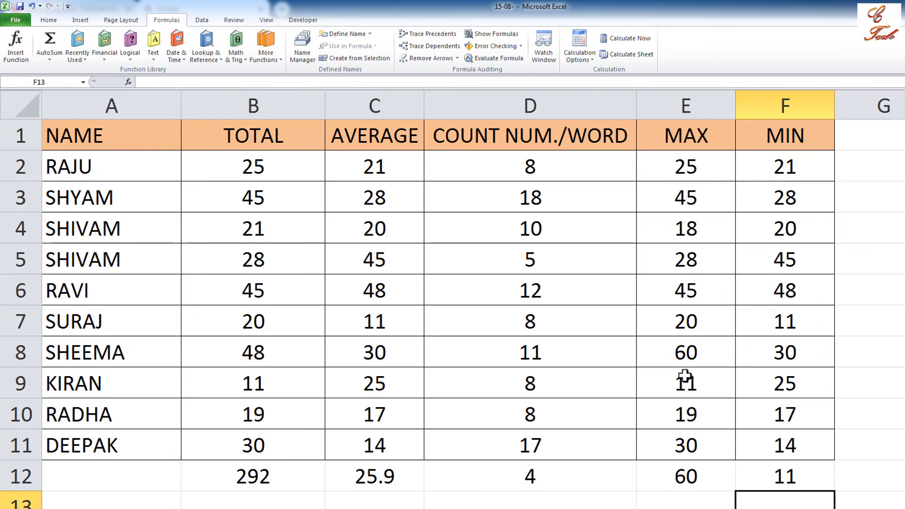
Change the score in F7 from 11 to 5 and confirm F12's MIN result updates to 5.
left_click(785, 478)
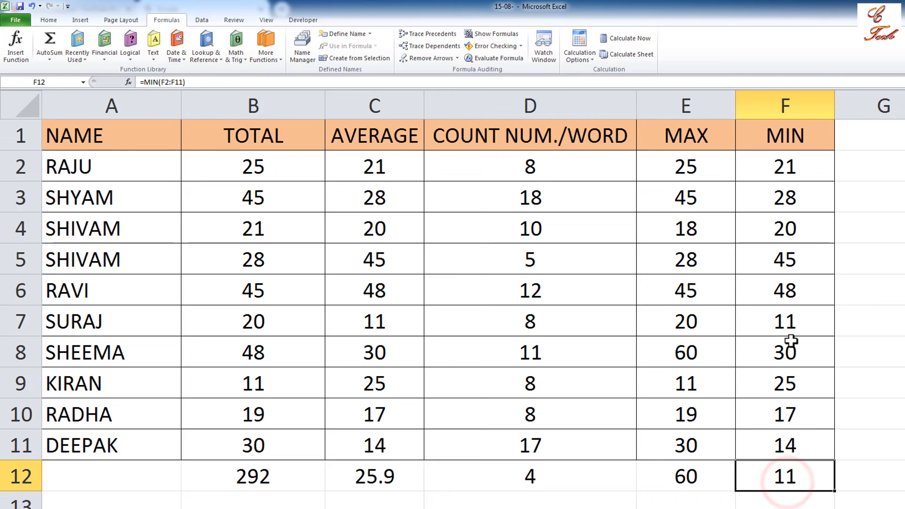
left_click(784, 322)
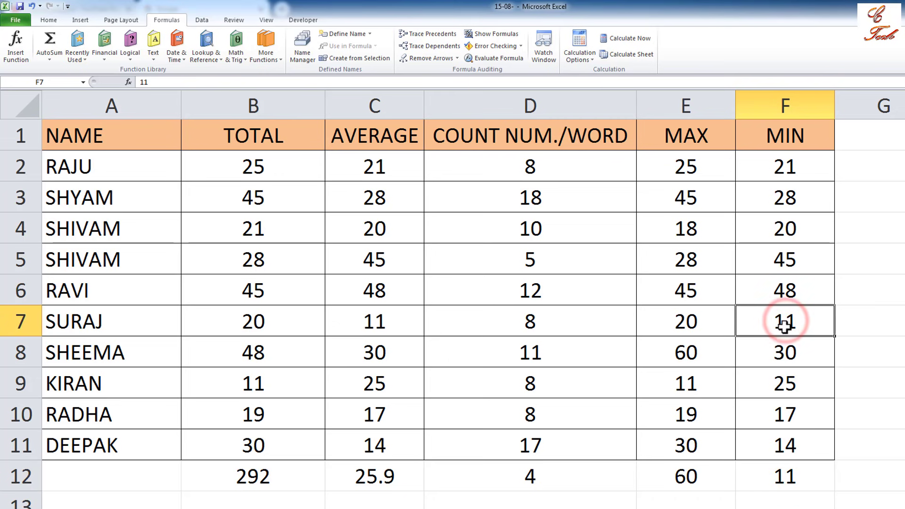
left_click(785, 477)
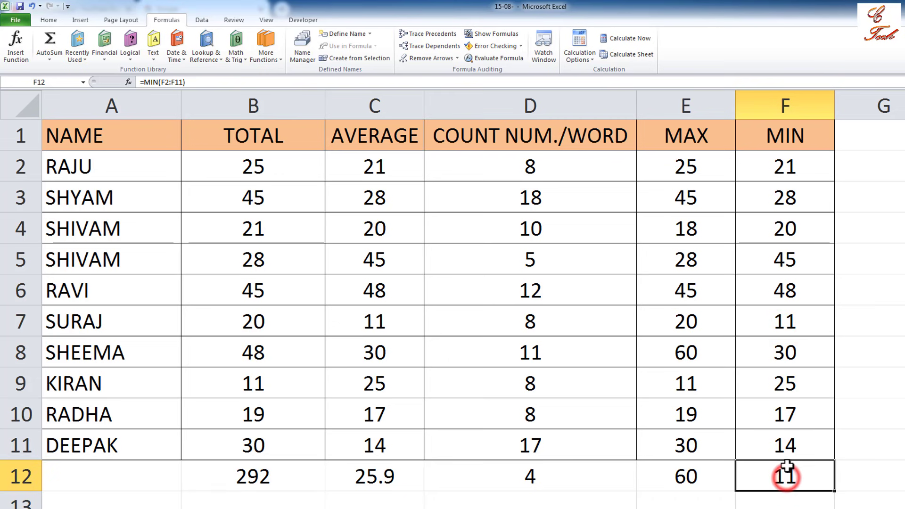
left_click(784, 322)
type("5")
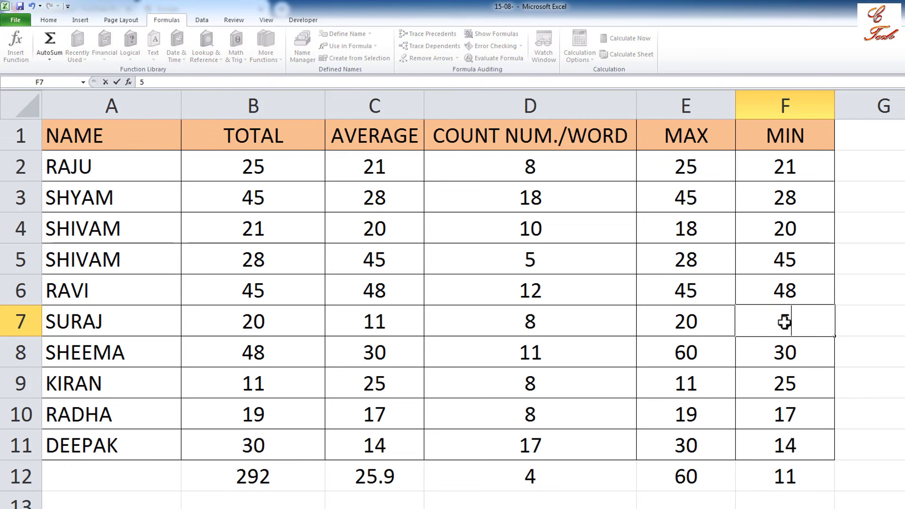
key("Return")
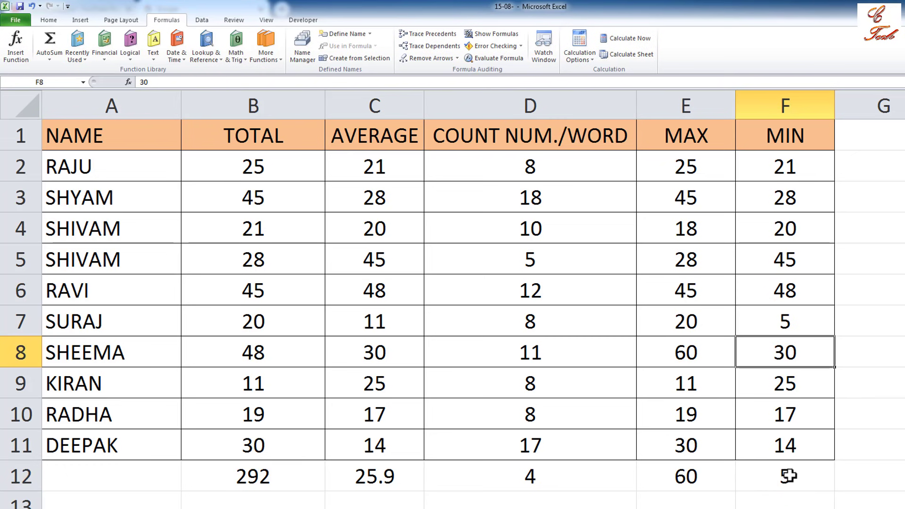
left_click(787, 476)
key("Return")
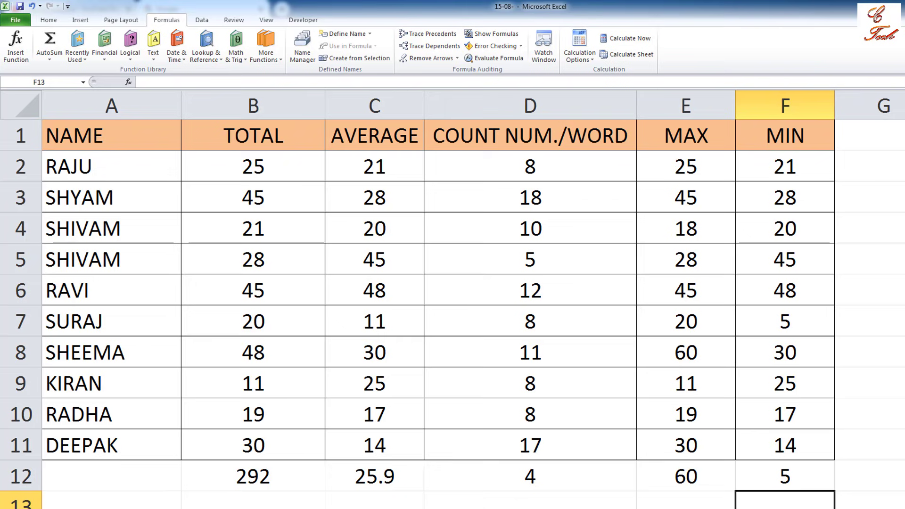
left_click(869, 351)
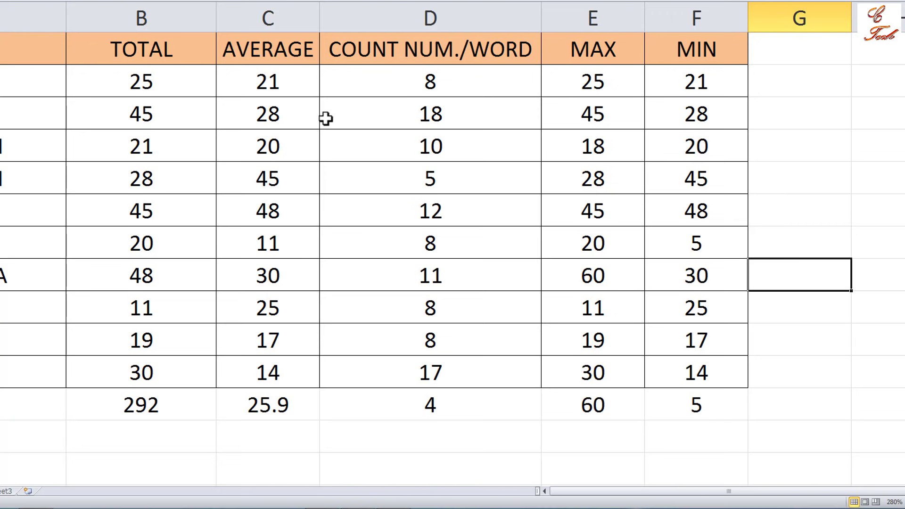
mouse_move(127, 81)
left_mouse_down()
mouse_move(545, 211)
mouse_move(684, 365)
left_mouse_up()
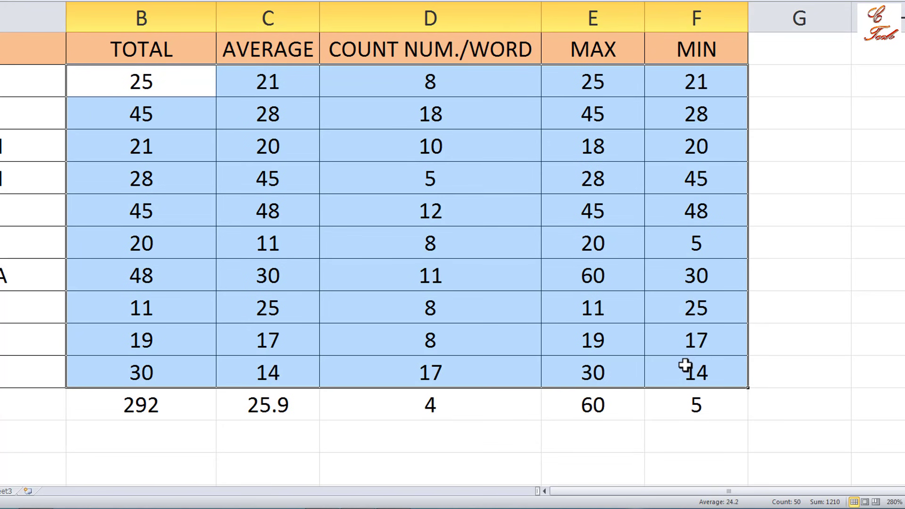
left_click(783, 316)
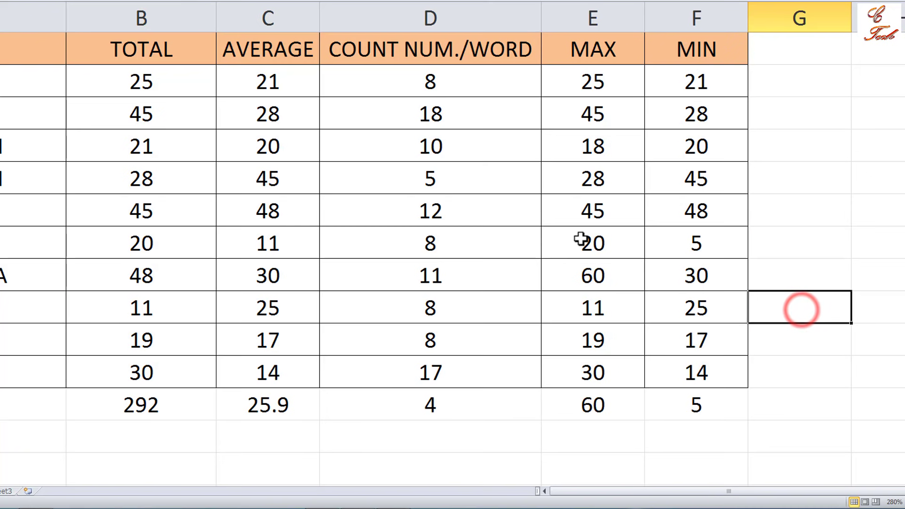
left_click(85, 82)
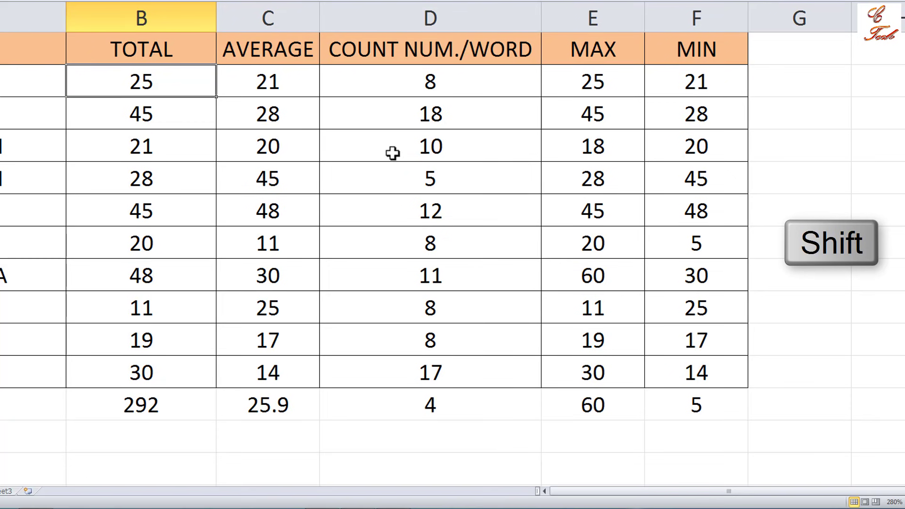
left_click(720, 374, "shift")
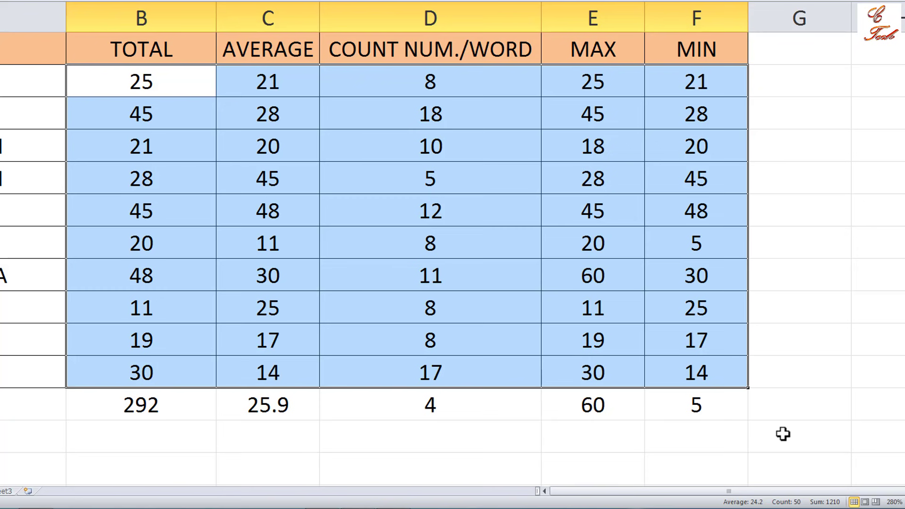
left_click(796, 232)
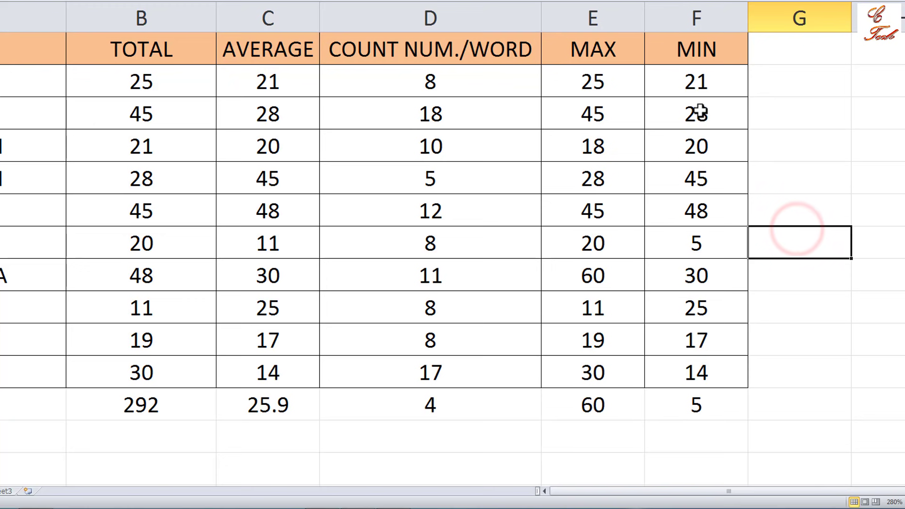
left_click_drag(699, 111, 697, 243)
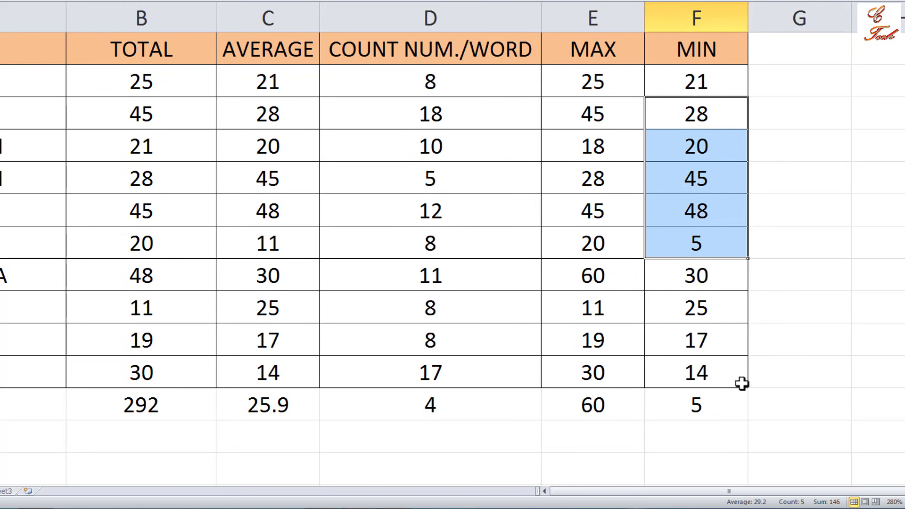
left_click(799, 313)
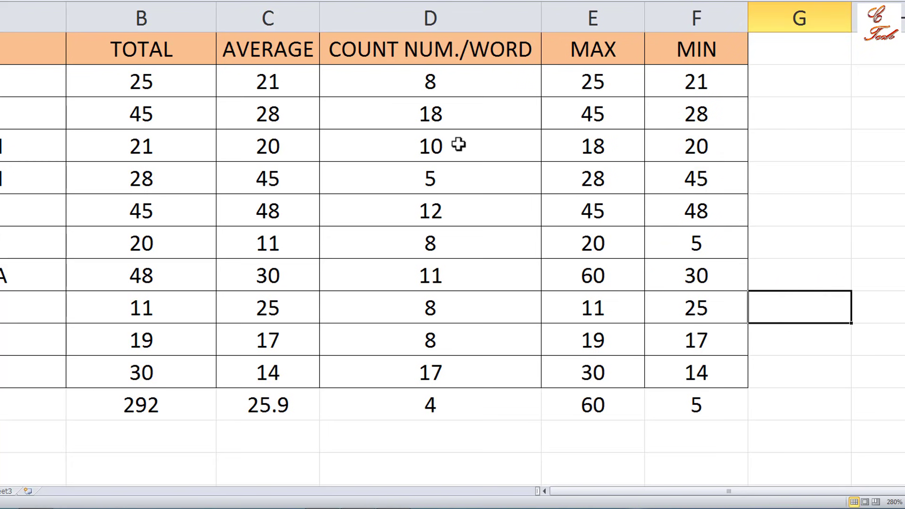
left_click_drag(452, 146, 455, 228)
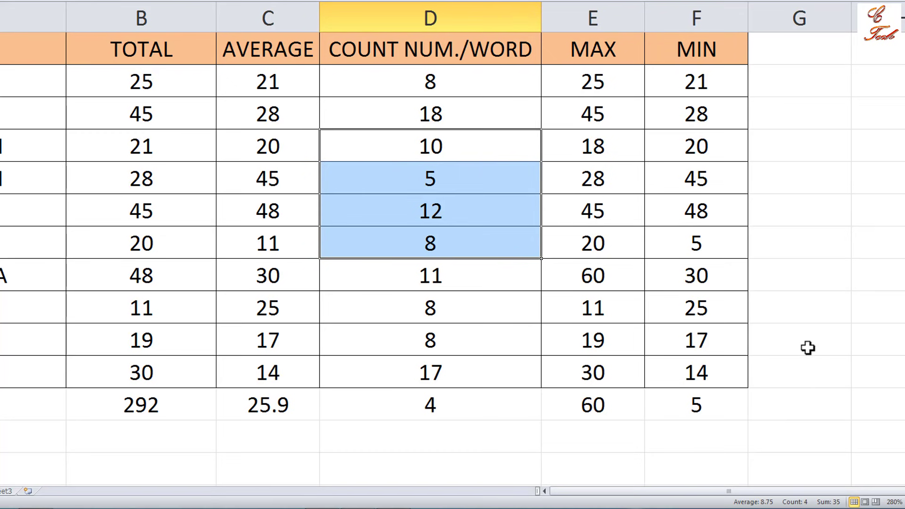
left_click(802, 281)
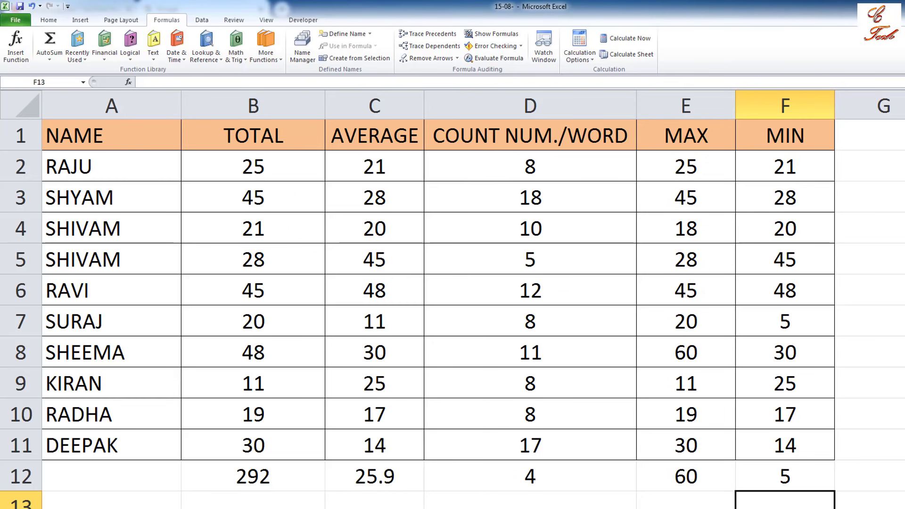